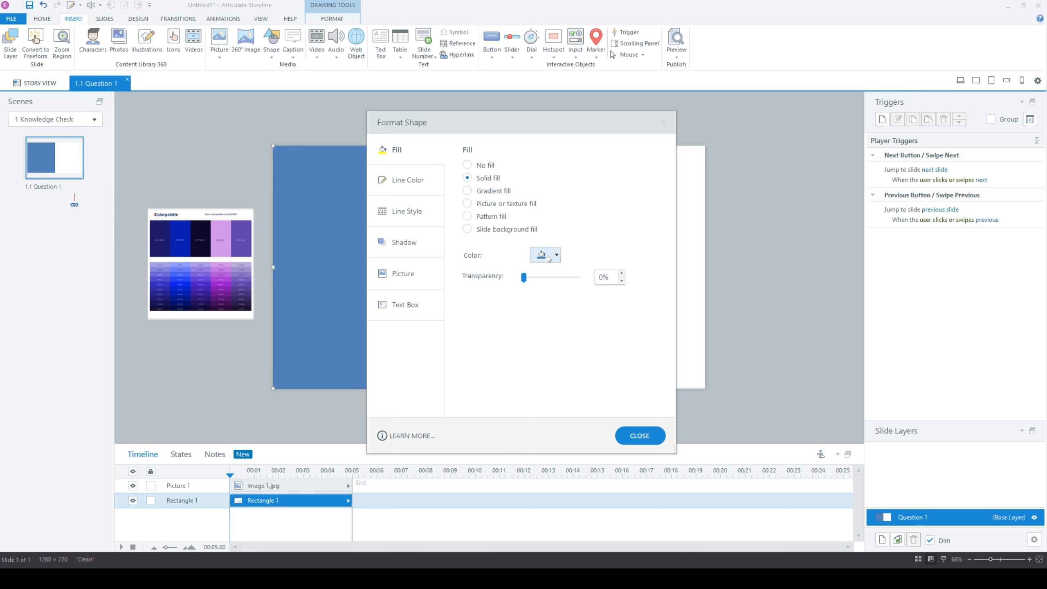
# Step: Fill the large rectangle covering the slide's left half with the palette image's bright blue and remove its outline
pyautogui.click(556, 254)
pyautogui.click(541, 355)
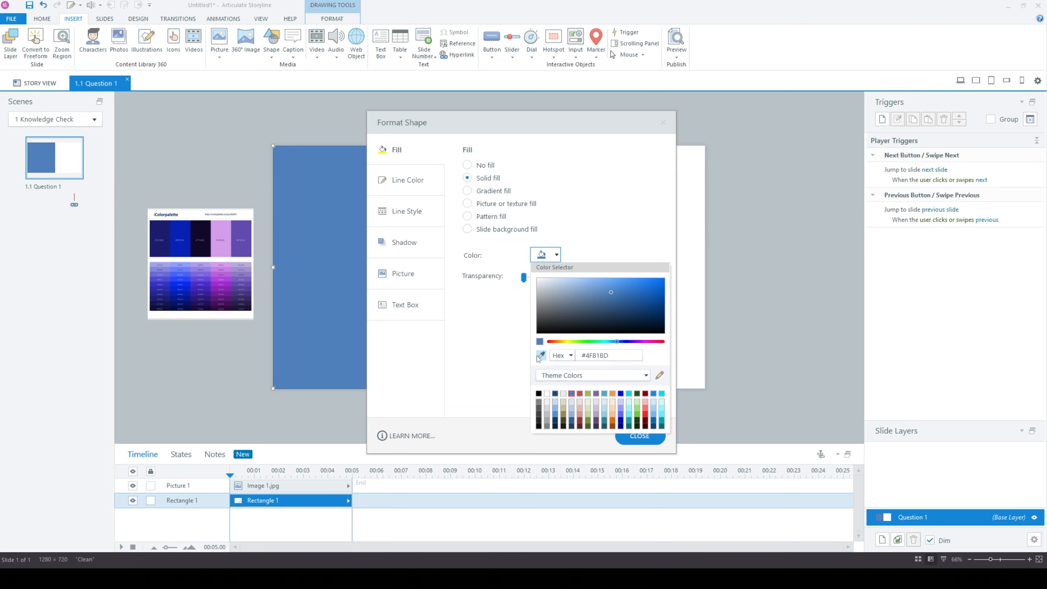
pyautogui.click(190, 224)
pyautogui.click(414, 186)
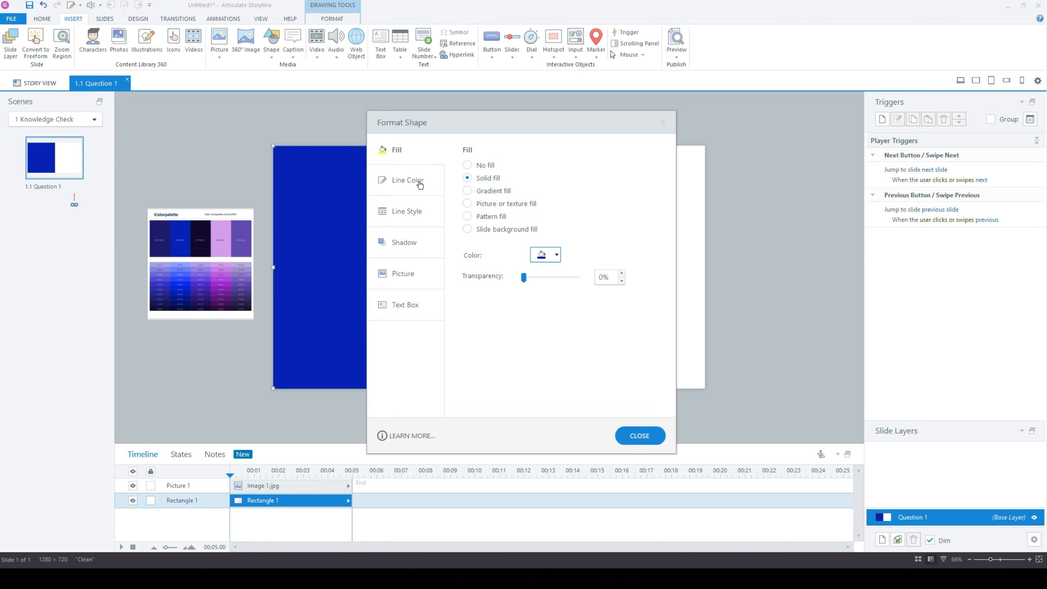
pyautogui.click(442, 183)
pyautogui.click(620, 439)
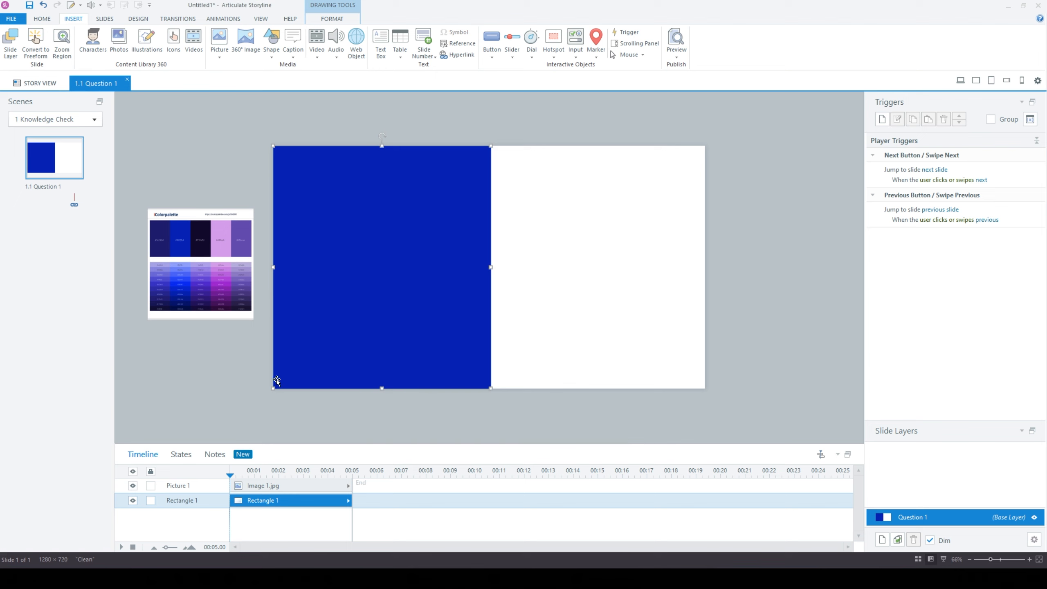
pyautogui.click(204, 380)
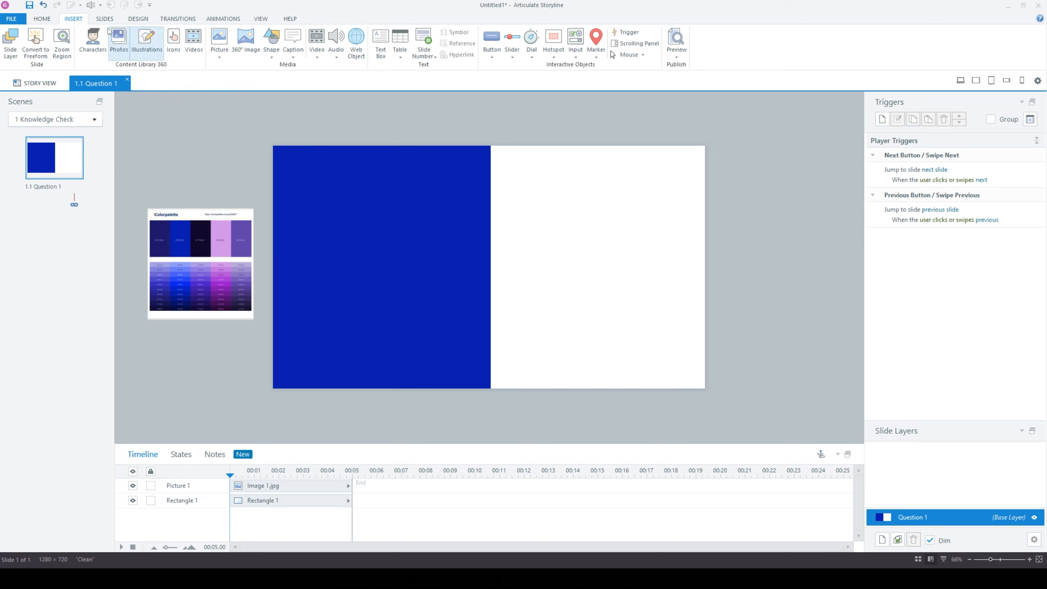
# Step: Add a text box reading "Question 1 of 2" near the top of the slide's white half, in Arial Black at size 20
pyautogui.click(381, 43)
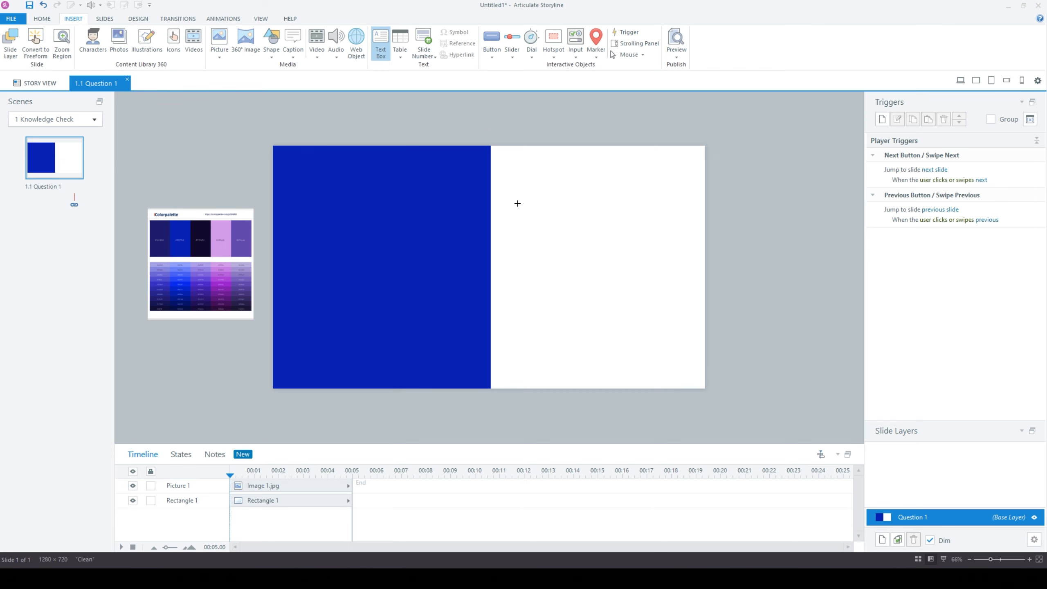
pyautogui.moveTo(518, 186); pyautogui.dragTo(637, 199)
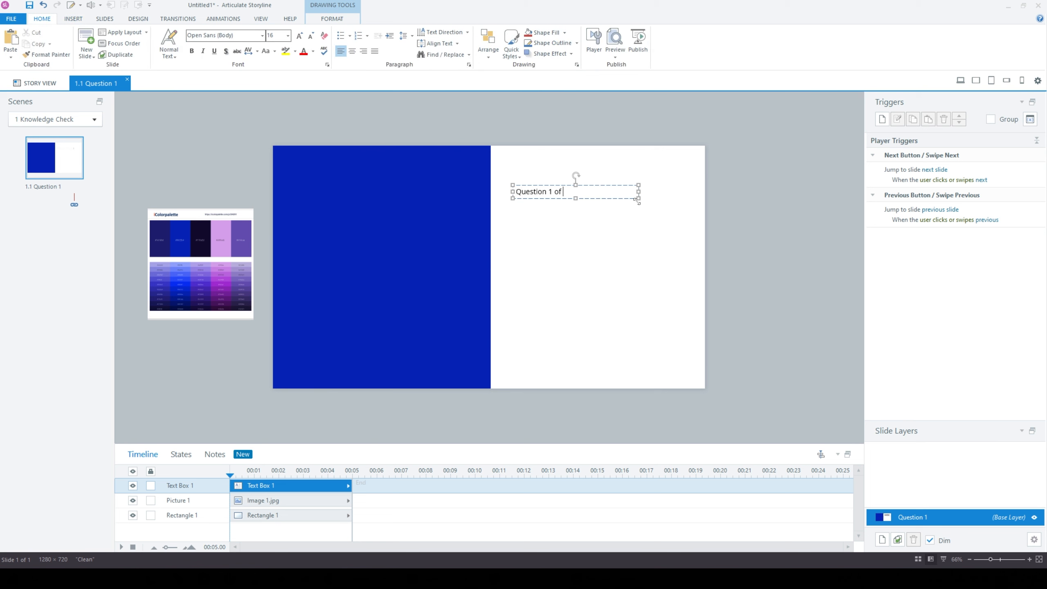
pyautogui.hotkey('ctrl', 'a')
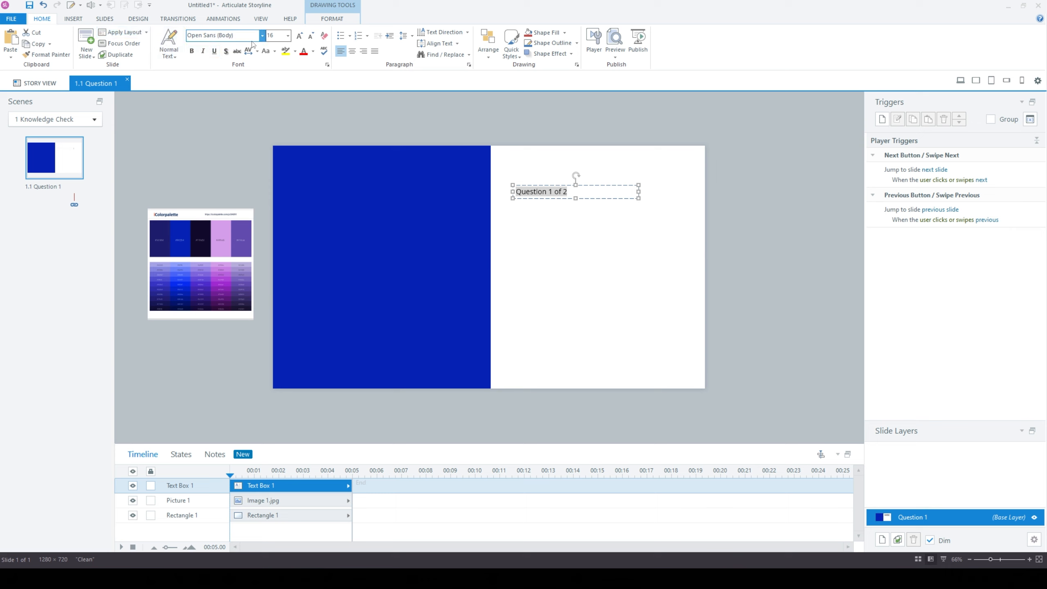
pyautogui.click(240, 37)
pyautogui.write('Be')
pyautogui.press('Return')
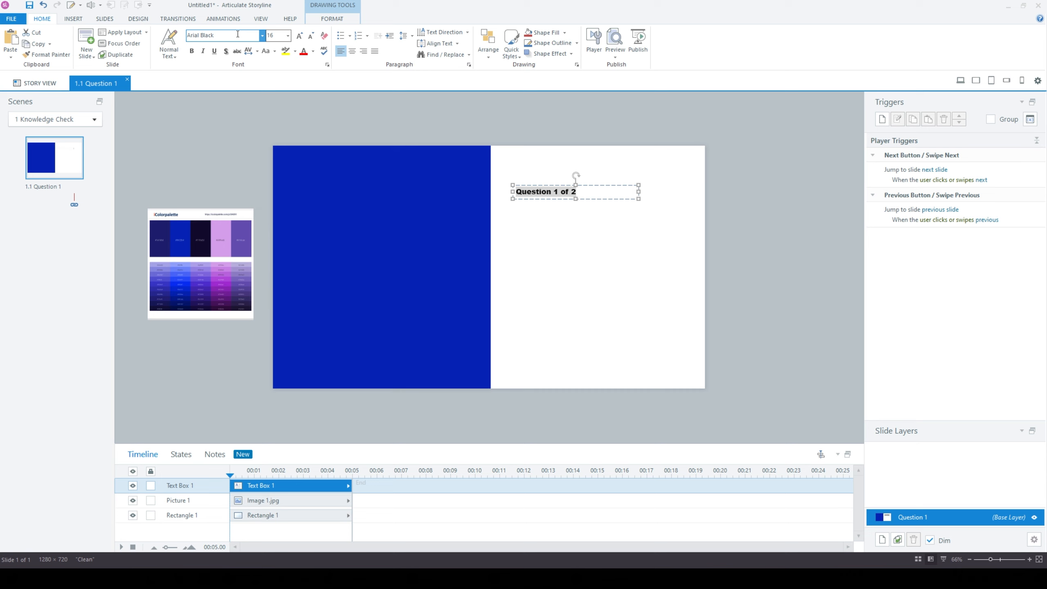
pyautogui.click(300, 37)
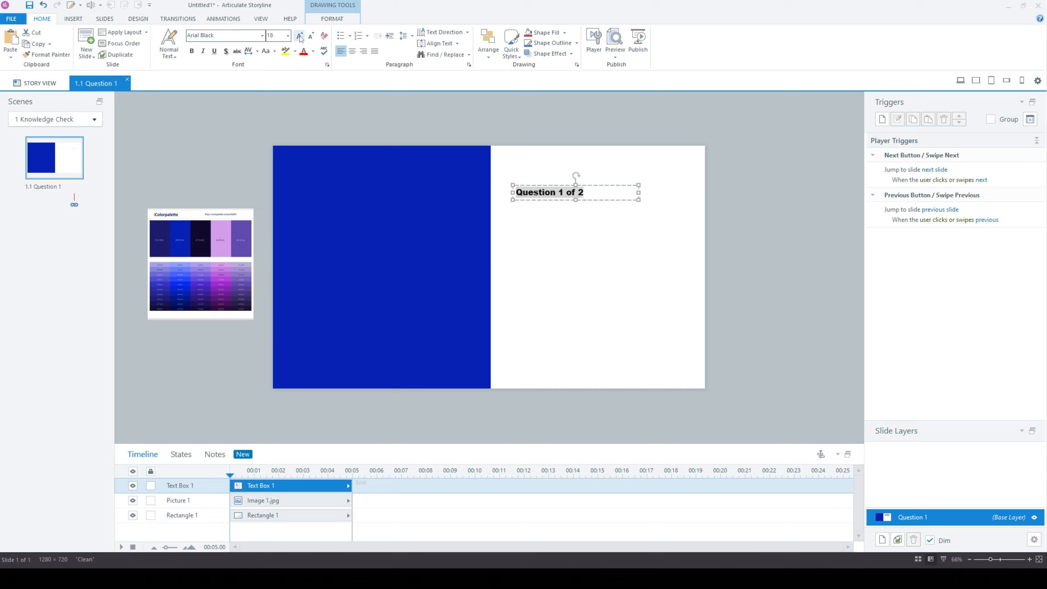
pyautogui.click(300, 36)
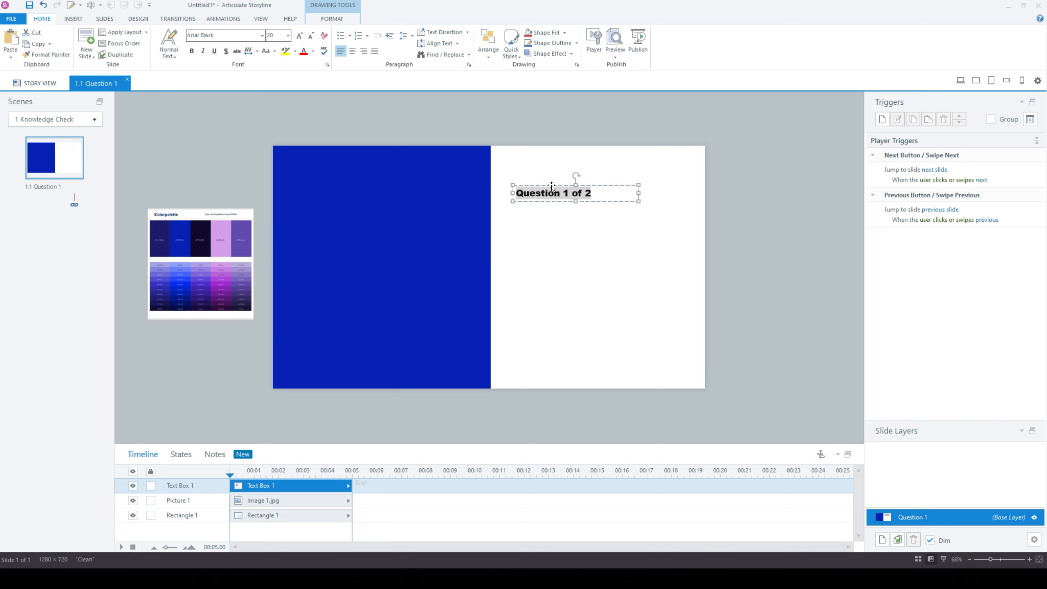
# Step: Duplicate the heading directly below itself as "What is the primary purpose of a firewall in cybersecurity?" in smaller regular Arial
pyautogui.keyDown('ctrl'); pyautogui.moveTo(552, 186); pyautogui.dragTo(552, 205); pyautogui.keyUp('ctrl')
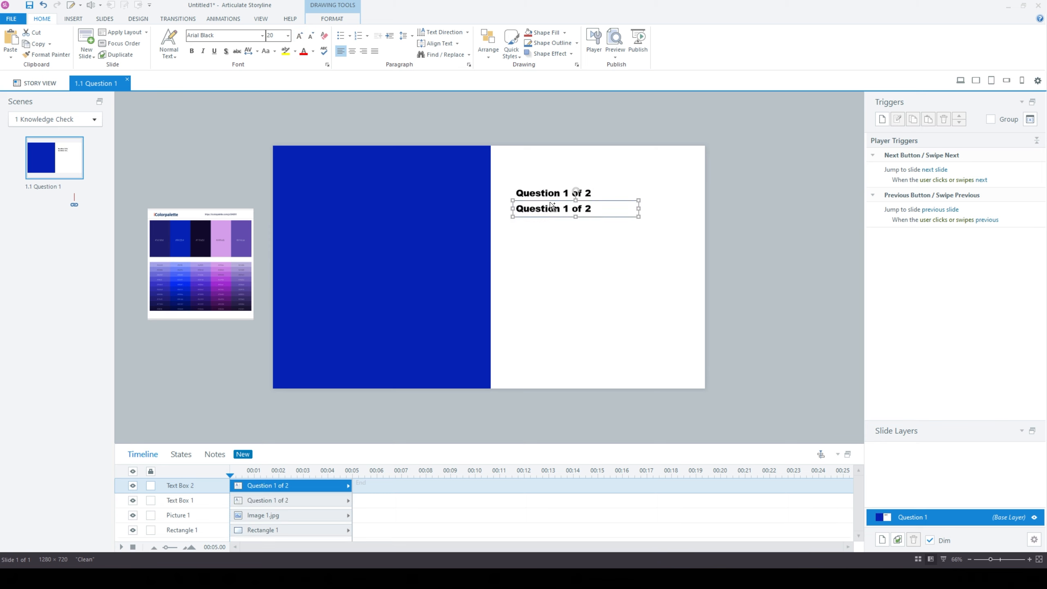
pyautogui.tripleClick(550, 208)
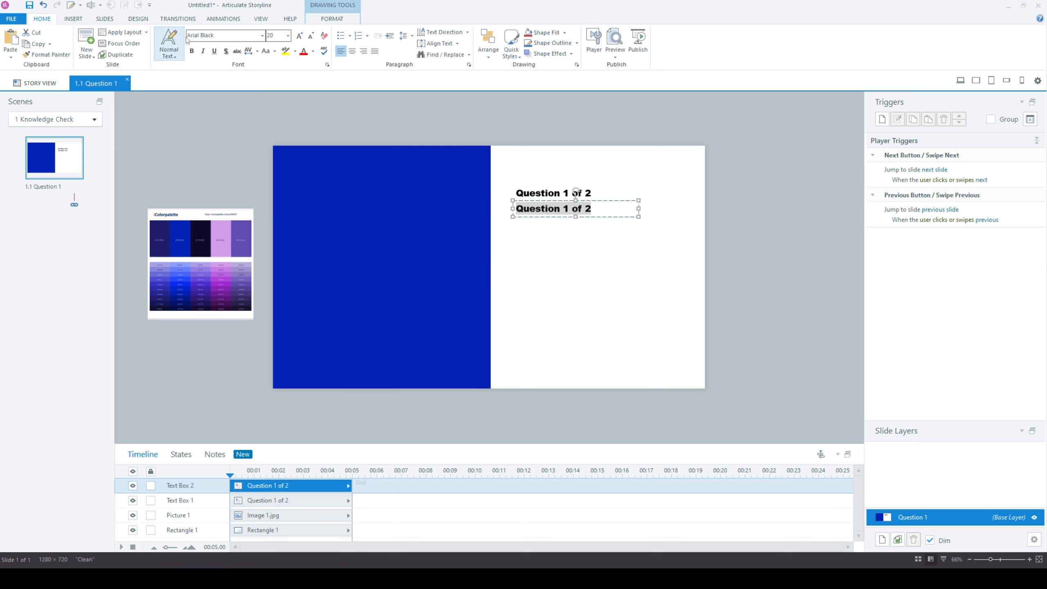
pyautogui.doubleClick(207, 36)
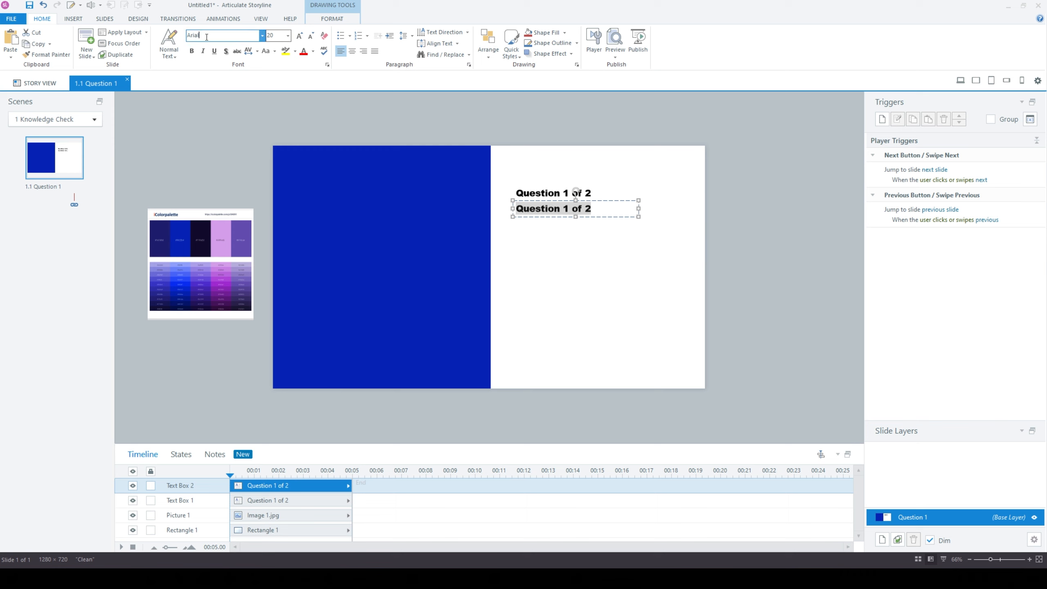
pyautogui.press('Return')
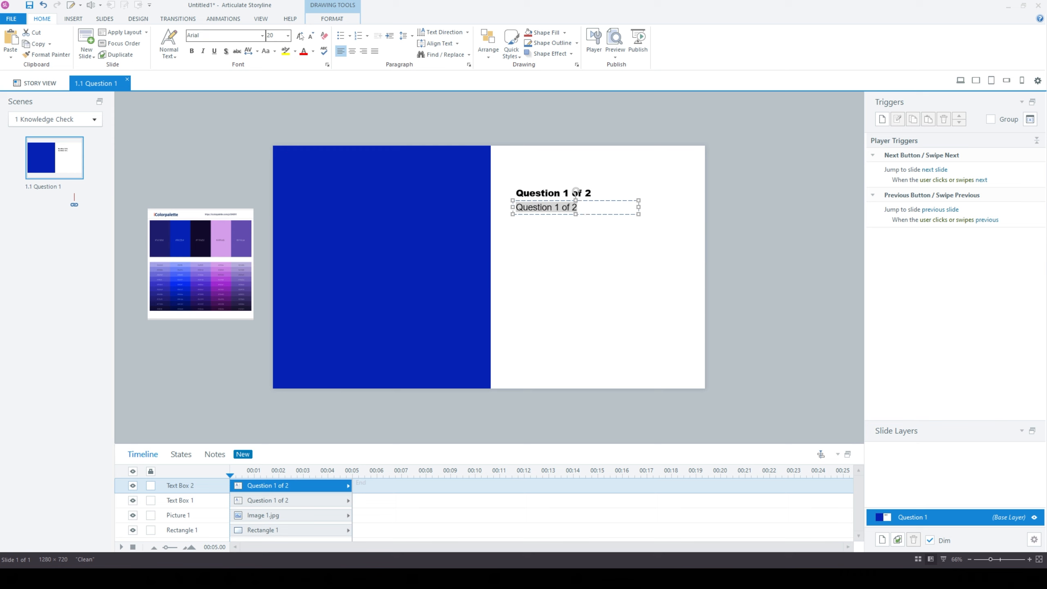
pyautogui.click(312, 37)
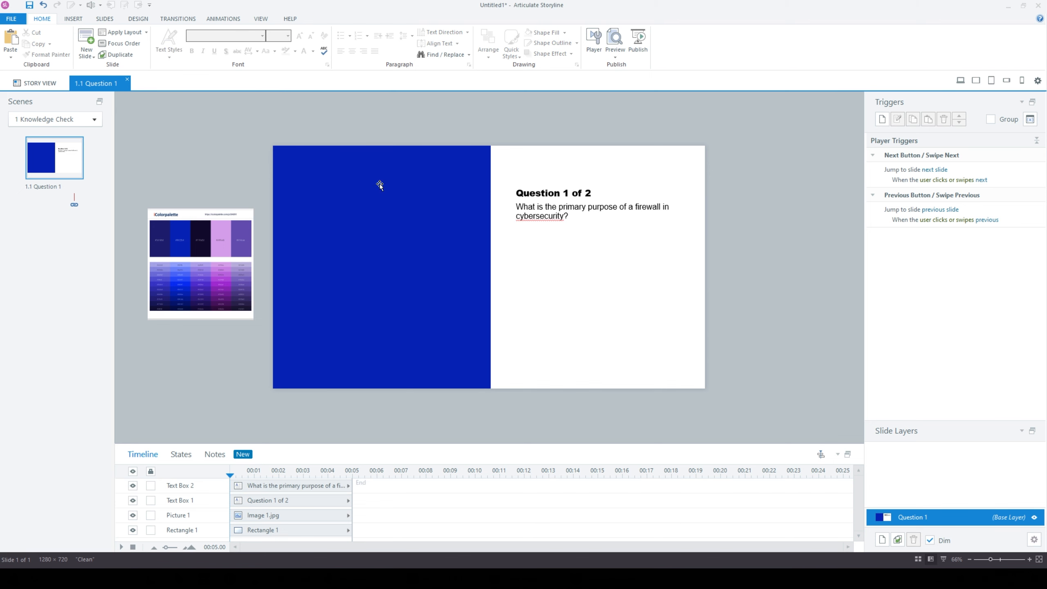
# Step: Draw a thin horizontal rectangle just above the "Question 1 of 2" heading as an accent bar
pyautogui.click(73, 18)
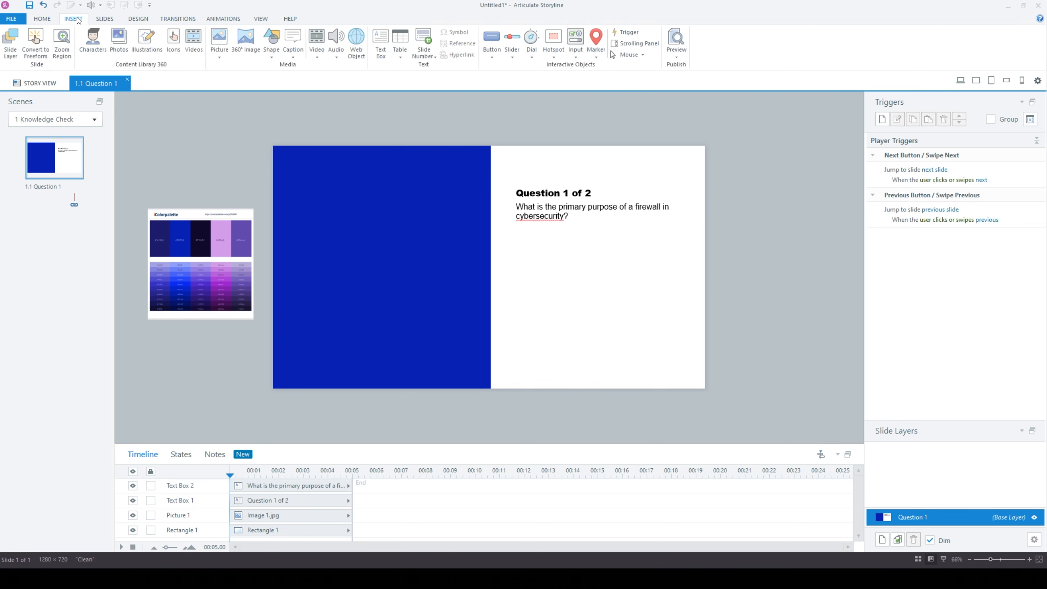
pyautogui.click(271, 41)
pyautogui.click(358, 133)
pyautogui.moveTo(515, 166)
pyautogui.mouseDown()
pyautogui.moveTo(659, 173)
pyautogui.moveTo(558, 176)
pyautogui.mouseUp()
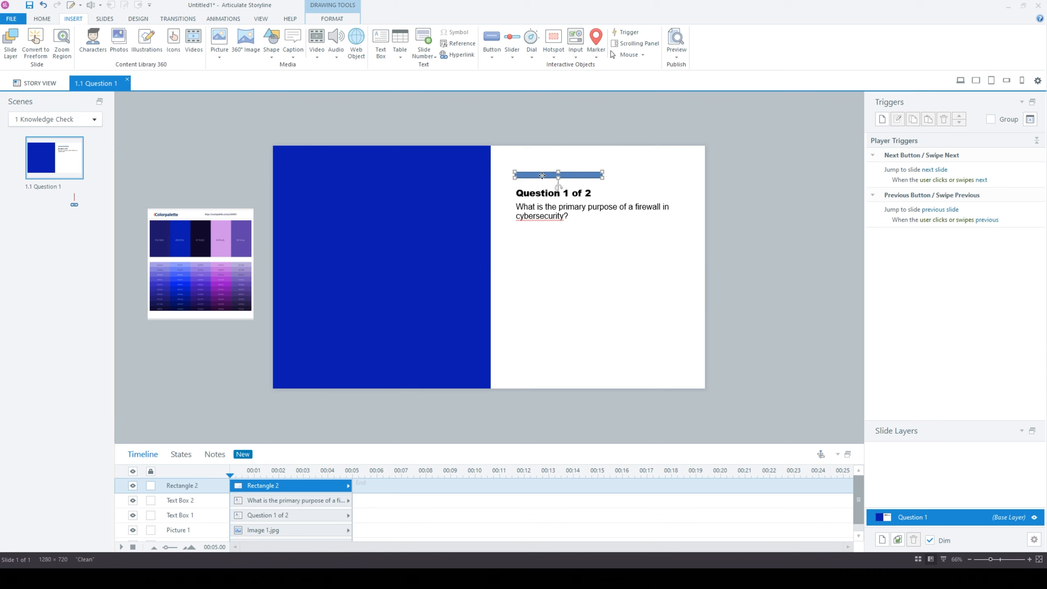
# Step: Try to fill the thin accent bar with the blue of the large rectangle using the eyedropper
pyautogui.rightClick(542, 175)
pyautogui.click(587, 413)
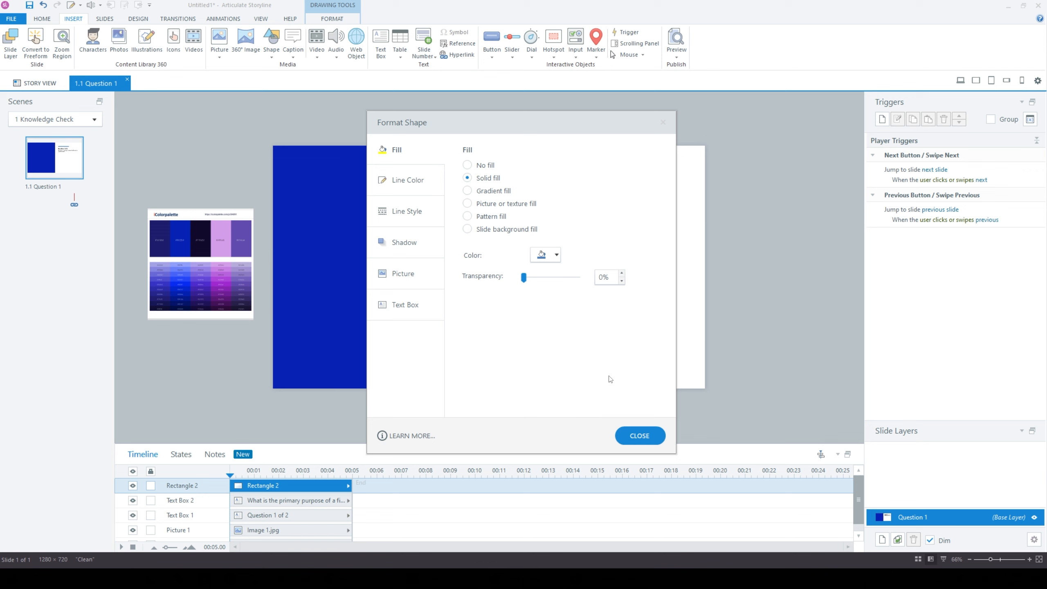
pyautogui.click(544, 255)
pyautogui.click(540, 355)
pyautogui.click(335, 280)
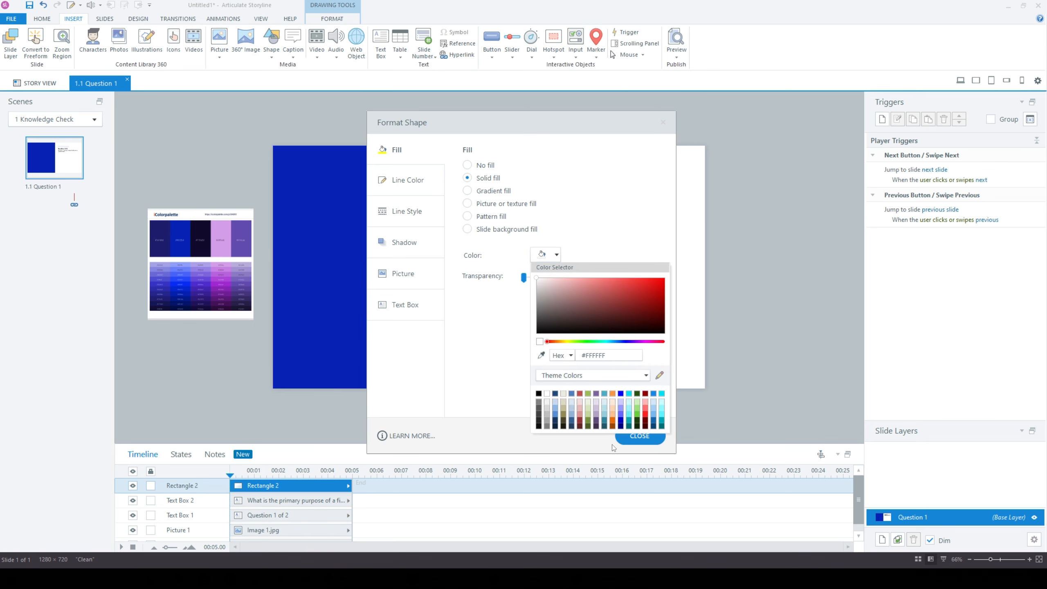
pyautogui.click(637, 444)
pyautogui.click(639, 437)
pyautogui.click(772, 380)
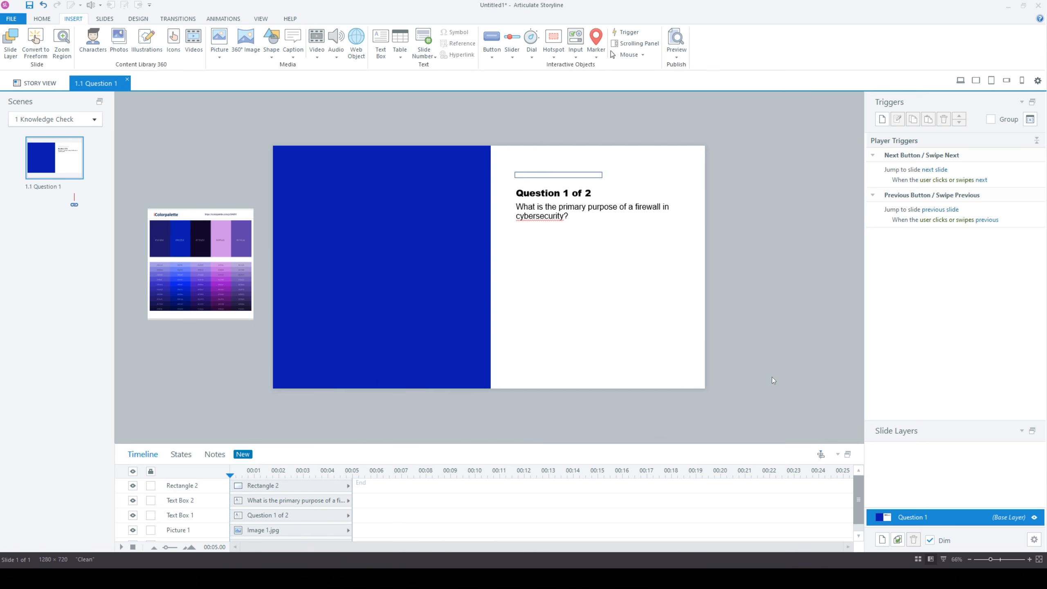
# Step: Remove the outline of the thin accent bar above the heading
pyautogui.click(587, 184)
pyautogui.rightClick(579, 174)
pyautogui.click(625, 416)
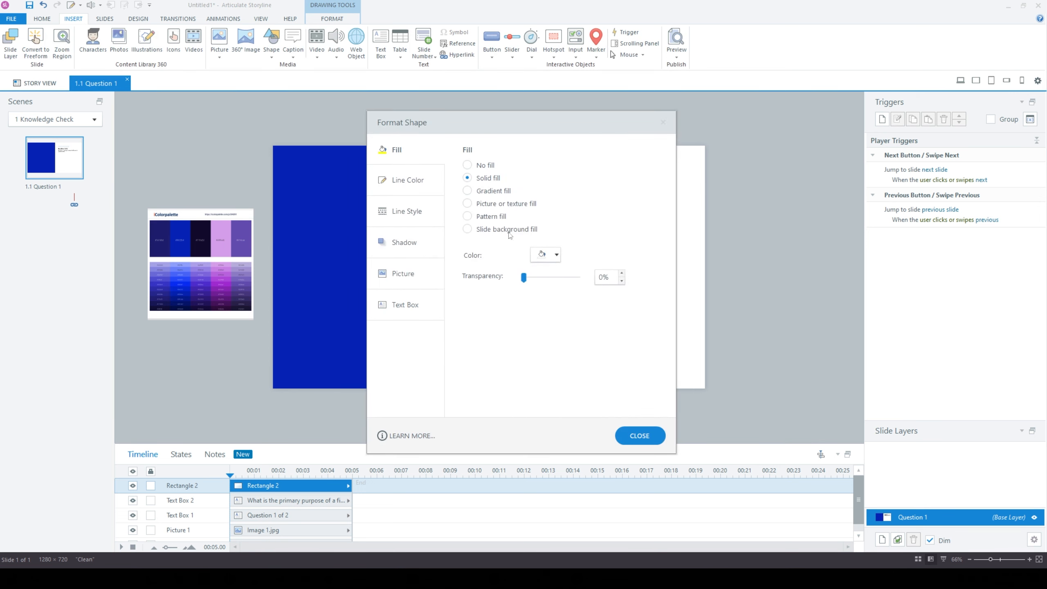
pyautogui.click(423, 184)
pyautogui.click(467, 164)
# Step: Fill the thin accent bar with the bright blue sampled from the large rectangle
pyautogui.click(397, 150)
pyautogui.click(545, 260)
pyautogui.click(542, 355)
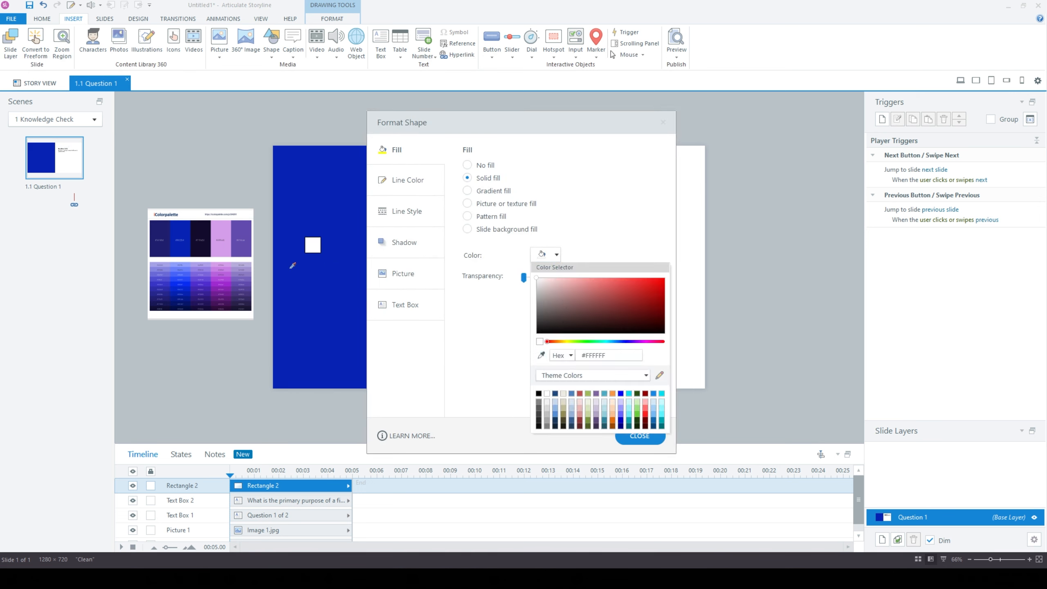
pyautogui.moveTo(512, 131); pyautogui.dragTo(763, 139)
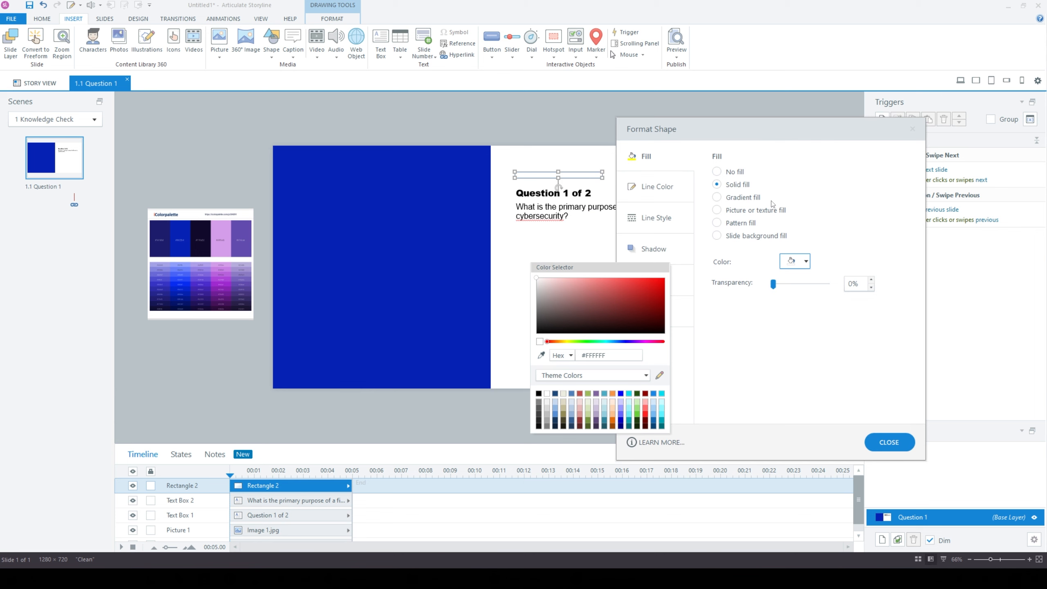
pyautogui.click(541, 355)
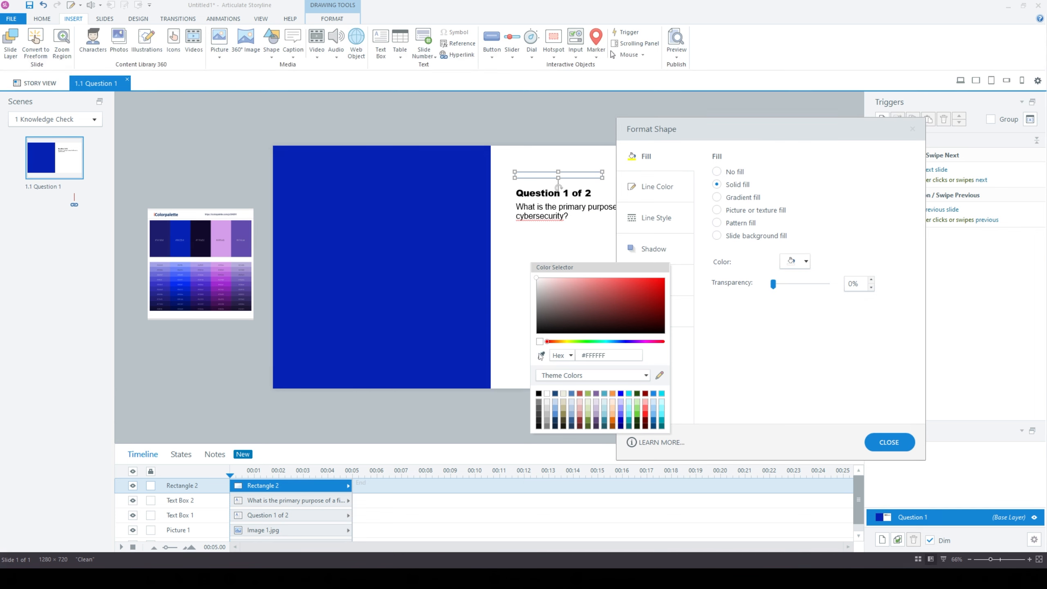
pyautogui.click(427, 253)
pyautogui.click(787, 361)
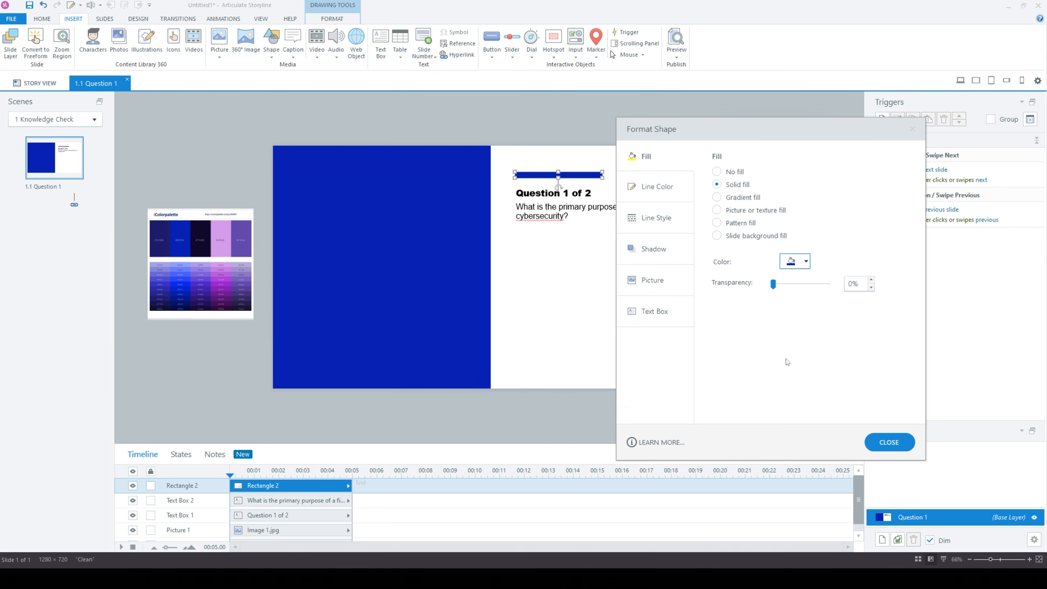
pyautogui.click(889, 442)
# Step: Nudge the accent bar slightly down toward the heading and restyle "Question 1 of 2" in bold Arial
pyautogui.moveTo(581, 176); pyautogui.dragTo(581, 176)
pyautogui.tripleClick(561, 193)
pyautogui.click(42, 18)
pyautogui.click(555, 231)
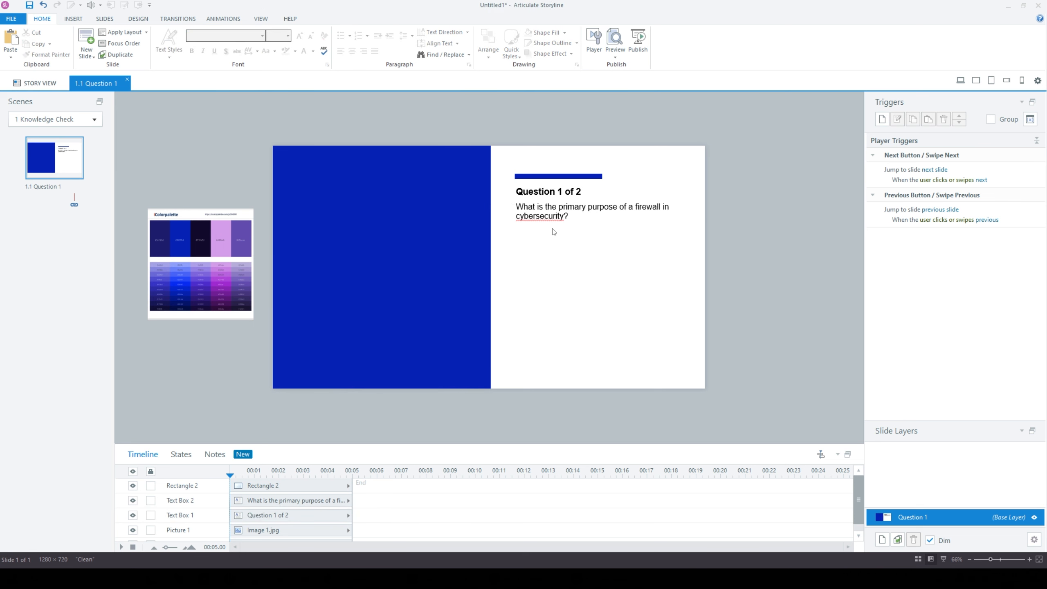
# Step: Draw a wide rounded rectangle below the question text, enlarge it slightly and round its ends fully into a pill shape
pyautogui.click(73, 19)
pyautogui.click(271, 43)
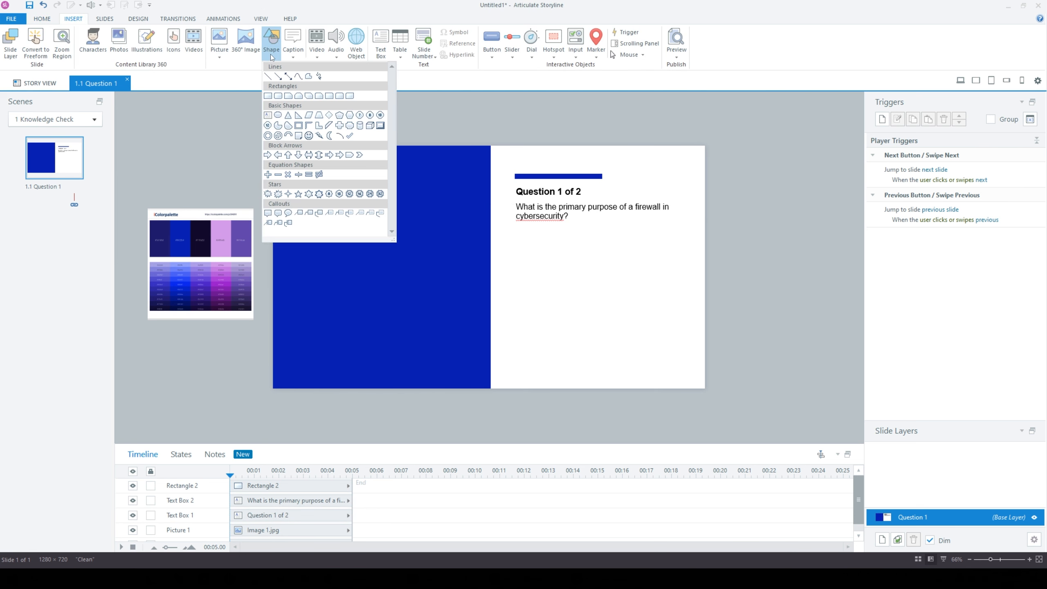
pyautogui.click(272, 98)
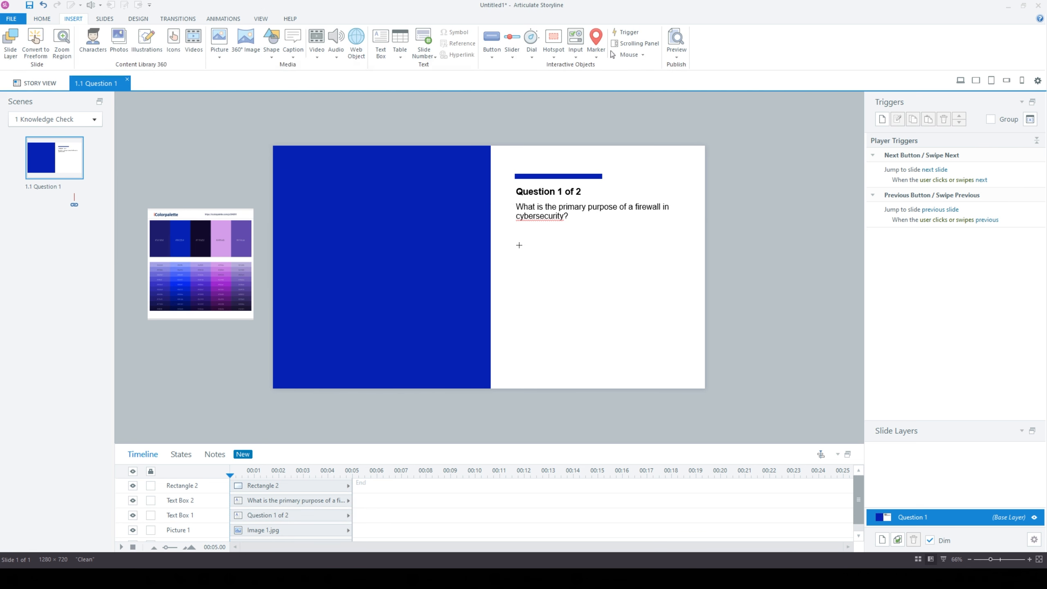
pyautogui.moveTo(519, 245)
pyautogui.mouseDown()
pyautogui.moveTo(682, 265)
pyautogui.moveTo(666, 267)
pyautogui.mouseUp()
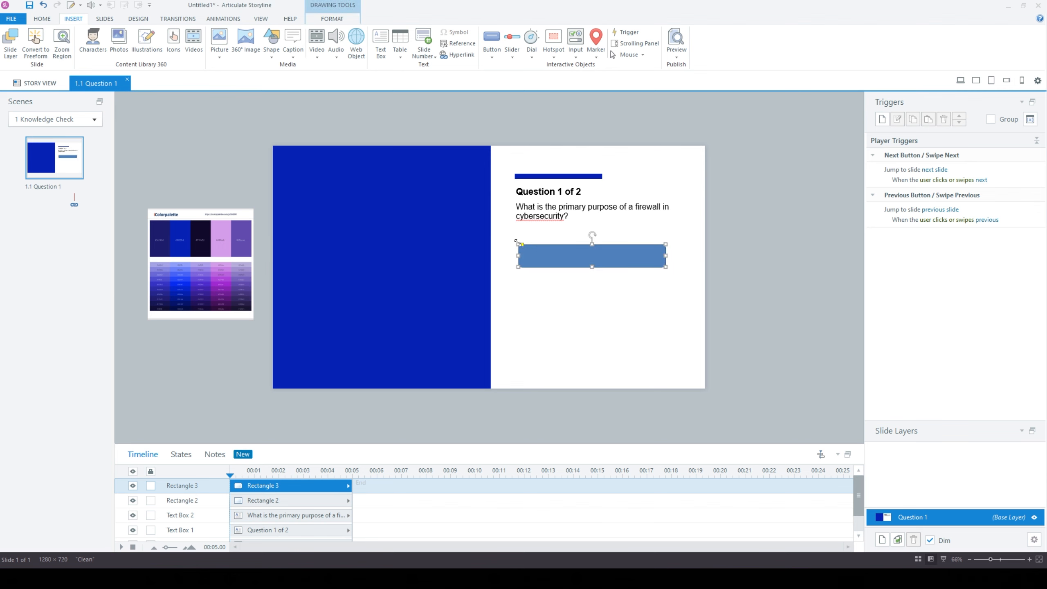
pyautogui.moveTo(522, 245); pyautogui.dragTo(605, 258)
pyautogui.moveTo(667, 268); pyautogui.dragTo(629, 259)
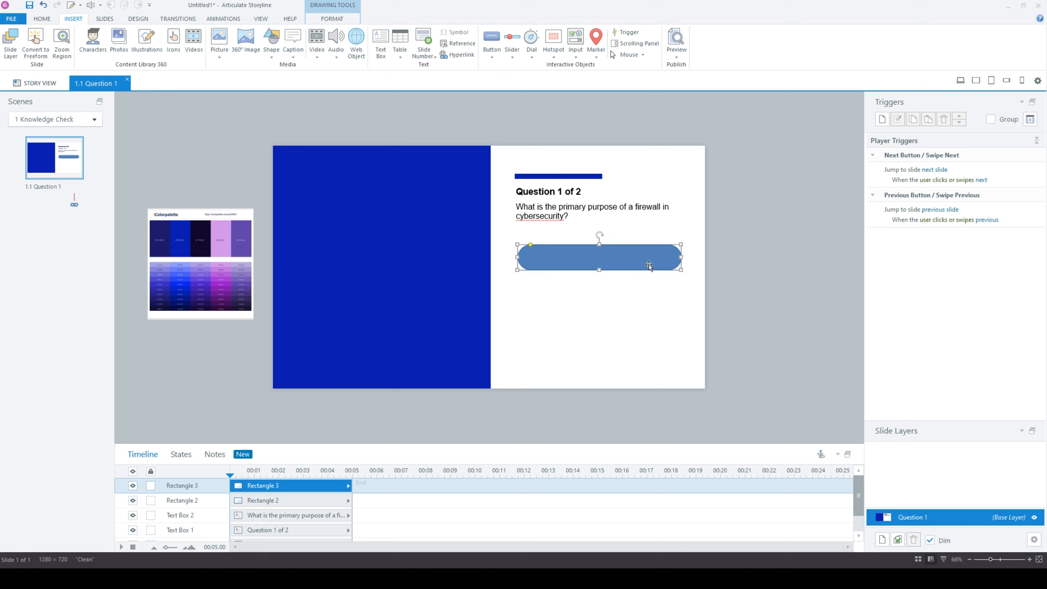
# Step: Remove the outline of the pill-shaped rectangle below the question
pyautogui.hotkey('ctrl', 'Return')
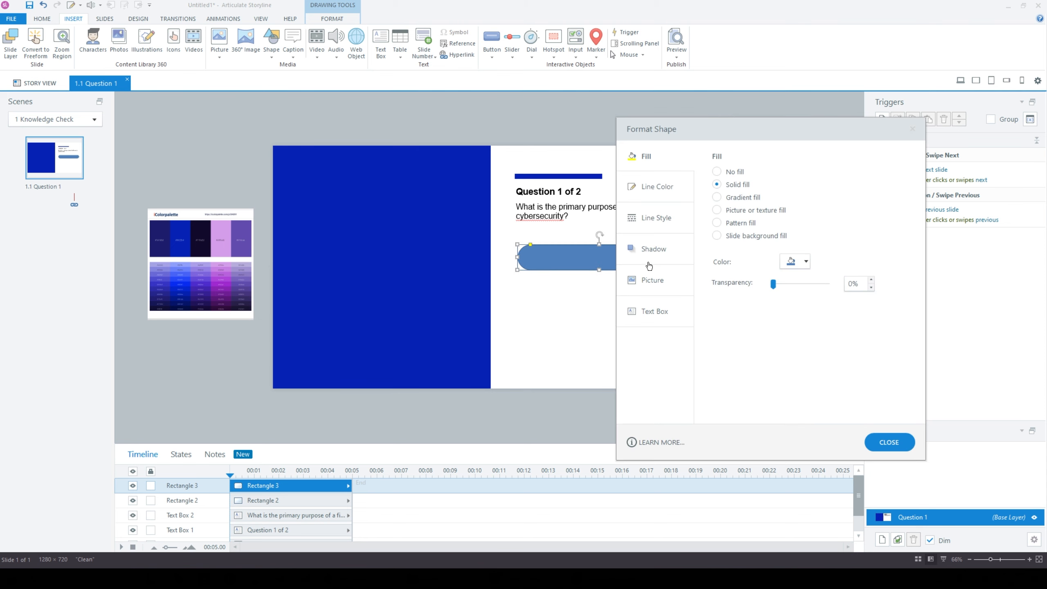
pyautogui.click(673, 196)
pyautogui.click(723, 170)
# Step: Fill the pill-shaped rectangle with the bright blue sampled from the large rectangle
pyautogui.click(669, 165)
pyautogui.click(793, 262)
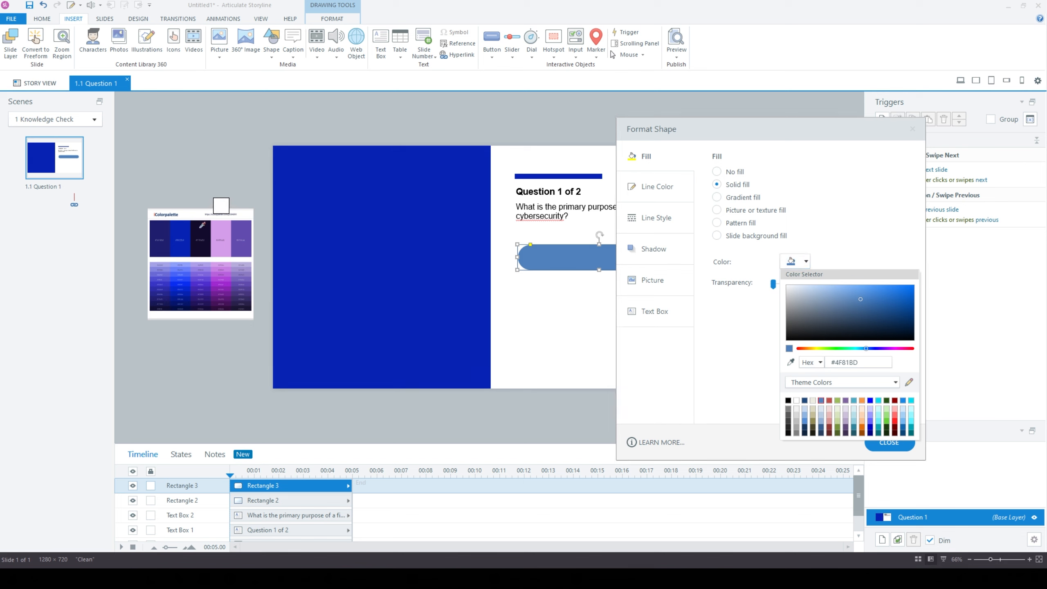
pyautogui.click(163, 223)
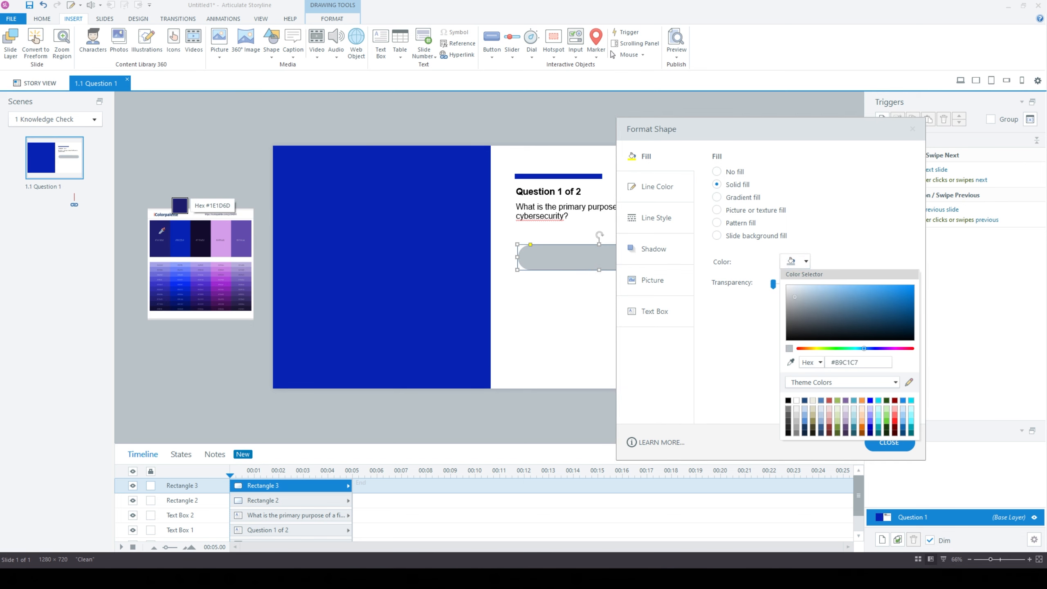
pyautogui.click(160, 229)
pyautogui.click(466, 188)
pyautogui.click(888, 441)
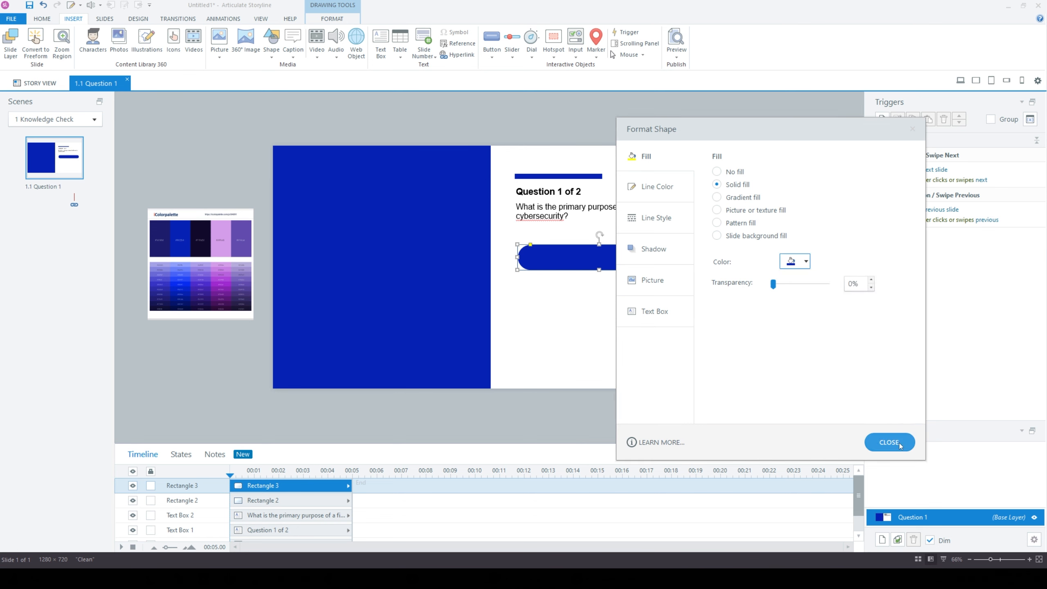
pyautogui.click(889, 443)
# Step: Duplicate the blue pill shape into an evenly spaced column of four answer shapes, and select the question text
pyautogui.moveTo(603, 264); pyautogui.dragTo(607, 322)
pyautogui.moveTo(607, 322); pyautogui.dragTo(610, 354)
pyautogui.click(598, 208)
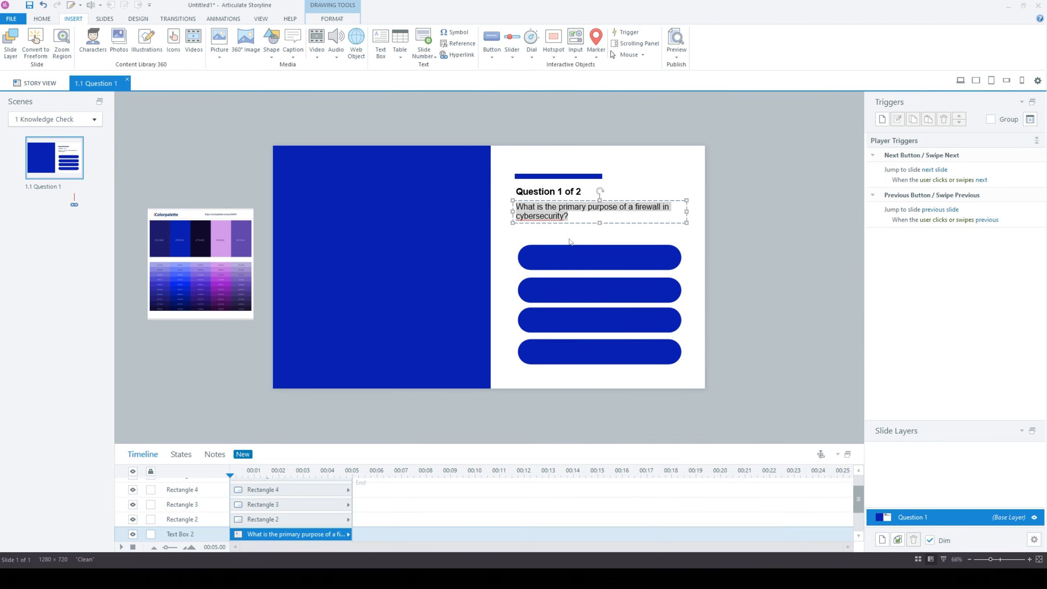
# Step: Add the text "What is the primary purpose of a firewall in cybersecurity?" to the first answer pill and left-align it
pyautogui.rightClick(571, 253)
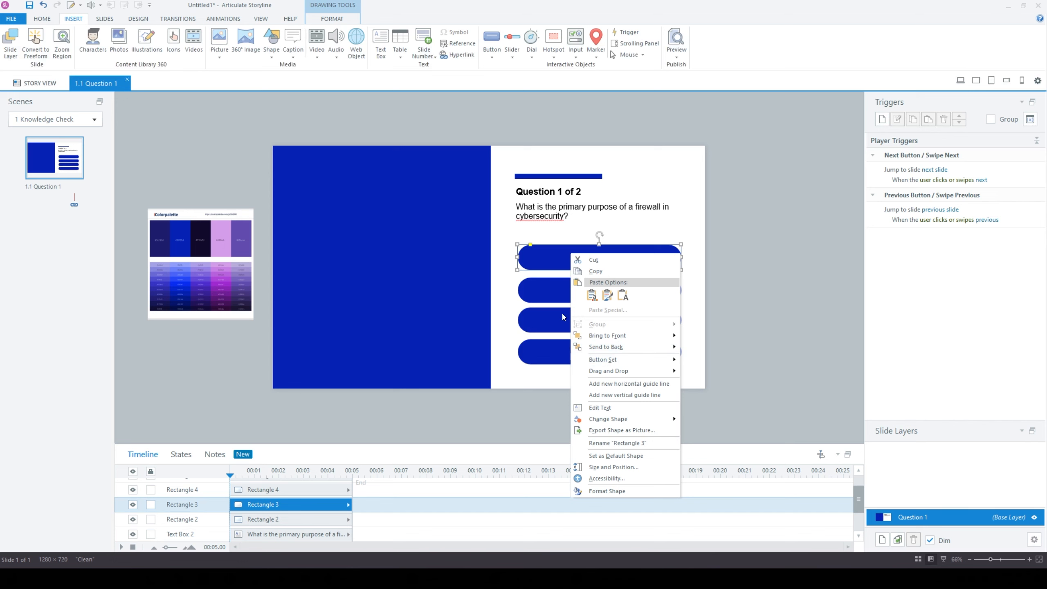
pyautogui.click(599, 407)
pyautogui.write('What is the primary purpose of a firewall in cybersecurity?')
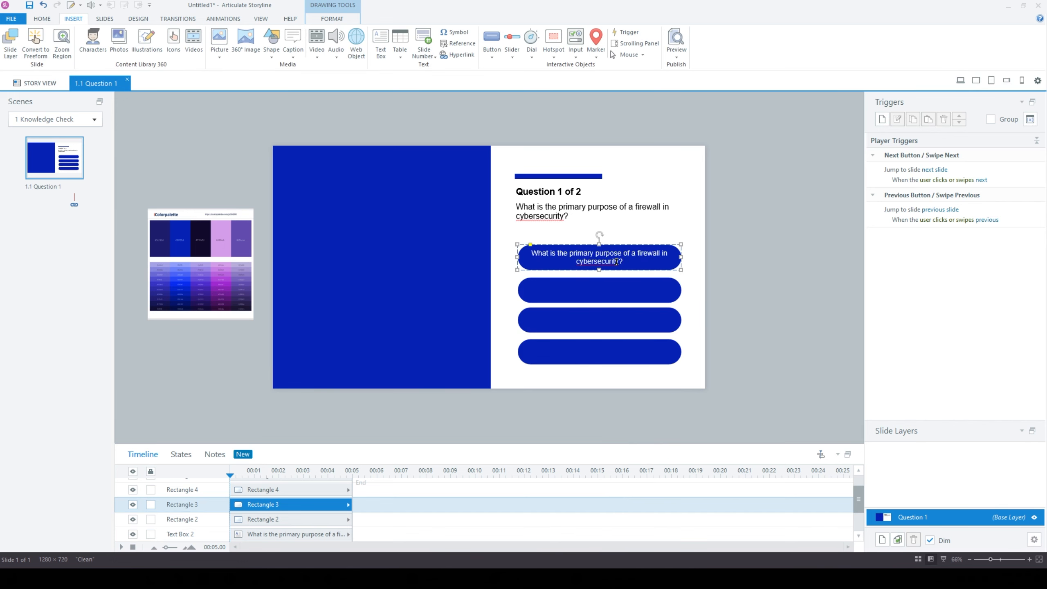
pyautogui.click(41, 18)
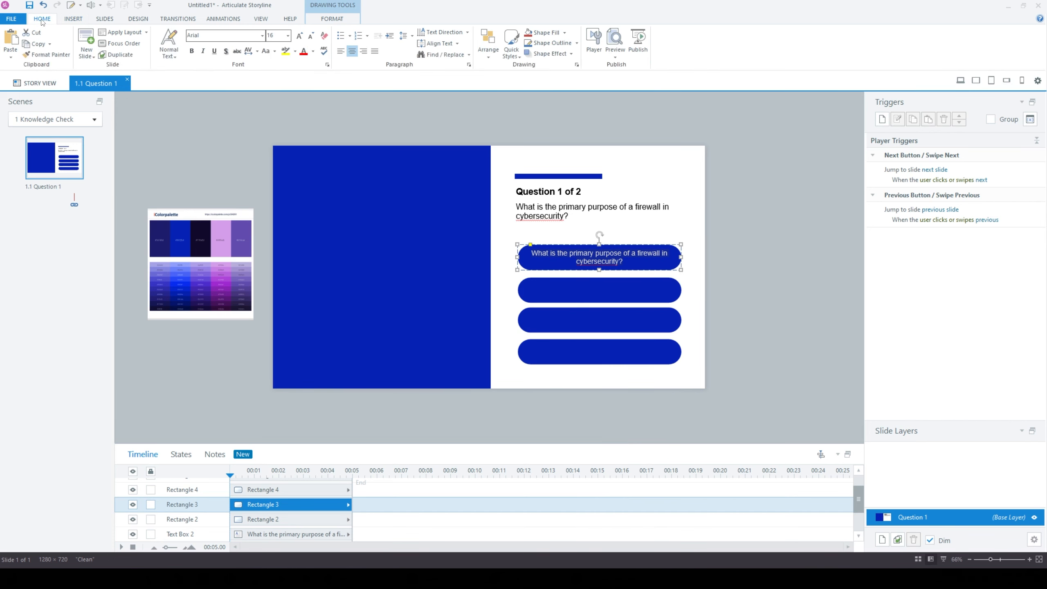
pyautogui.click(341, 51)
pyautogui.click(743, 278)
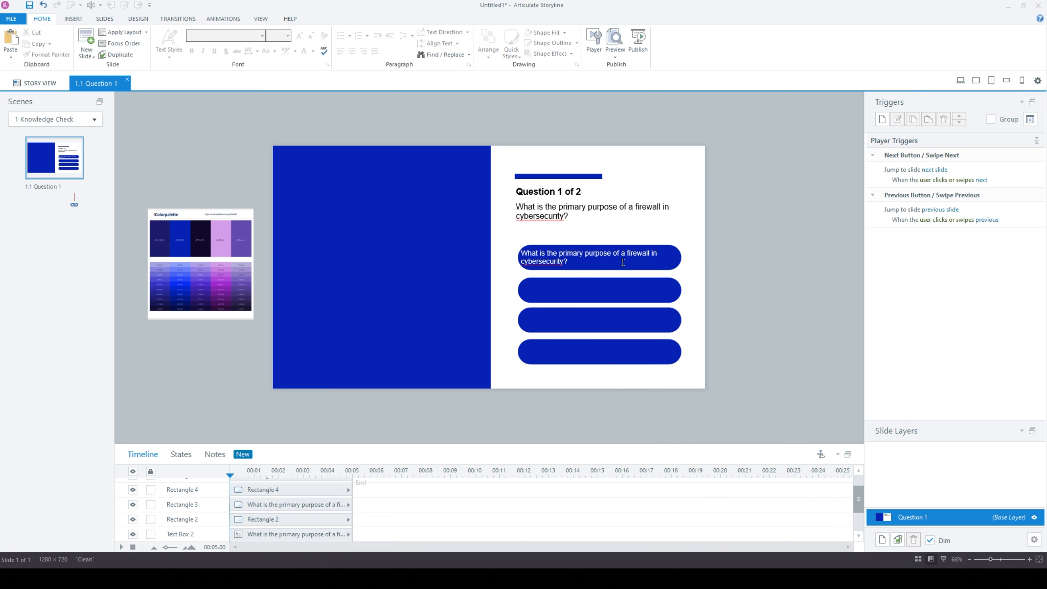
# Step: Delete the three empty pill shapes below the first answer pill
pyautogui.click(582, 280)
pyautogui.keyDown('shift'); pyautogui.click(594, 318); pyautogui.keyUp('shift')
pyautogui.keyDown('shift'); pyautogui.click(606, 348); pyautogui.keyUp('shift')
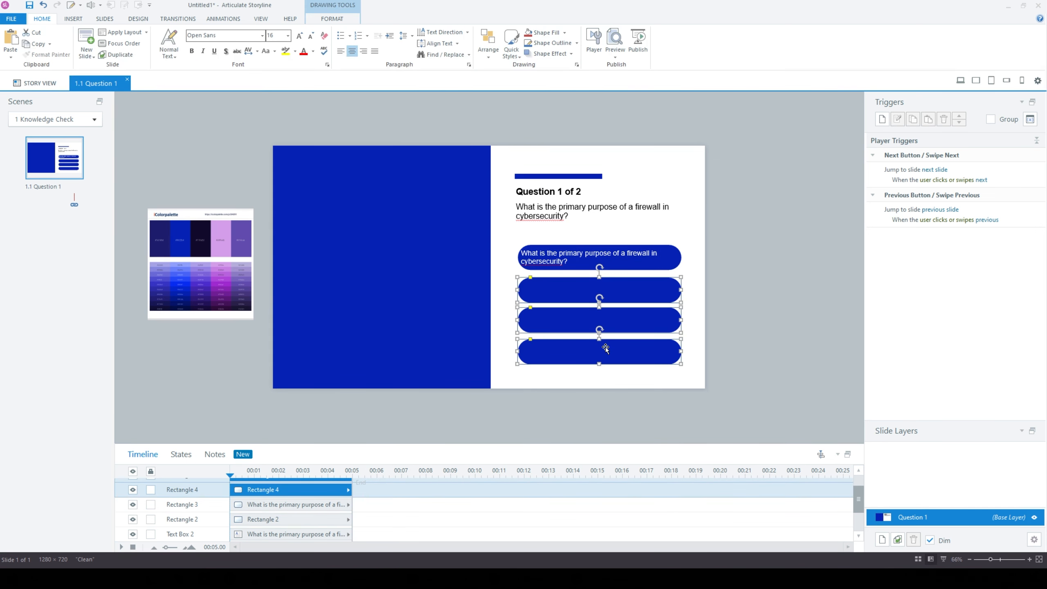
pyautogui.press('Delete')
# Step: Set the left text margin of the remaining answer pill to 30 px in its shape formatting
pyautogui.click(567, 246)
pyautogui.rightClick(568, 247)
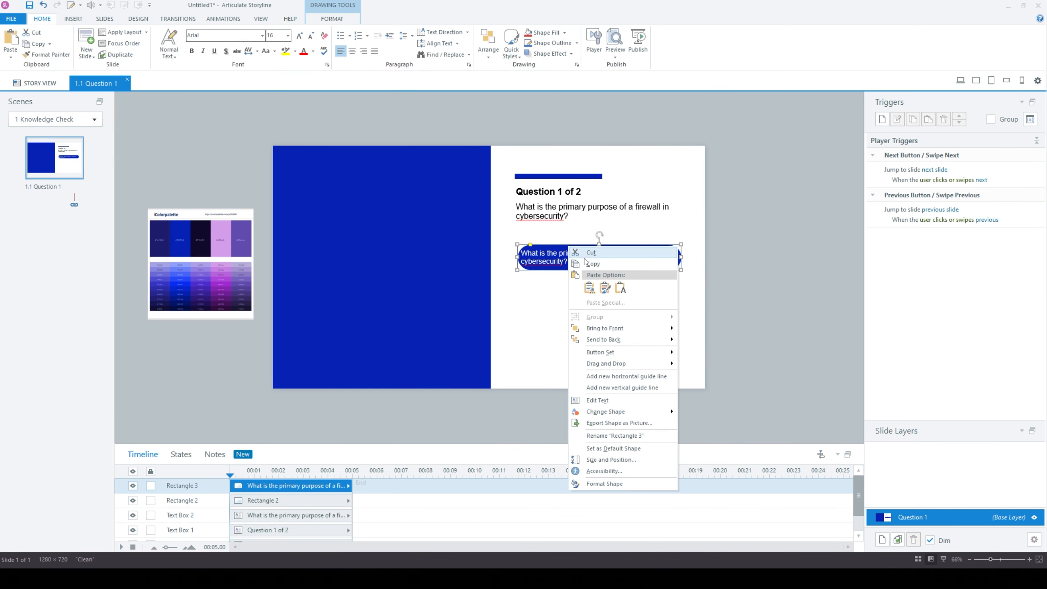
pyautogui.click(623, 483)
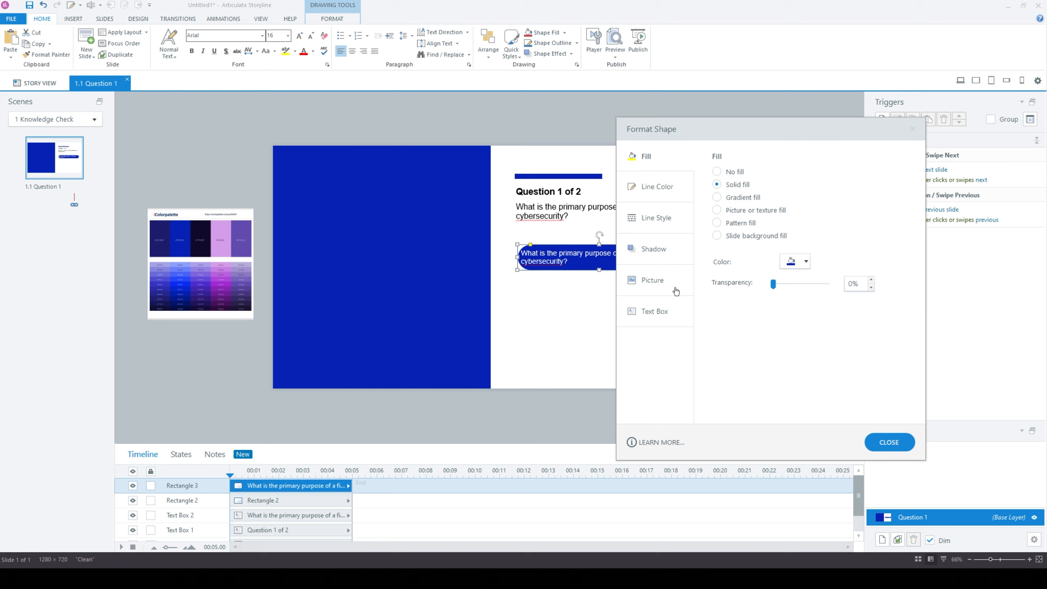
pyautogui.click(659, 313)
pyautogui.moveTo(703, 125); pyautogui.dragTo(781, 119)
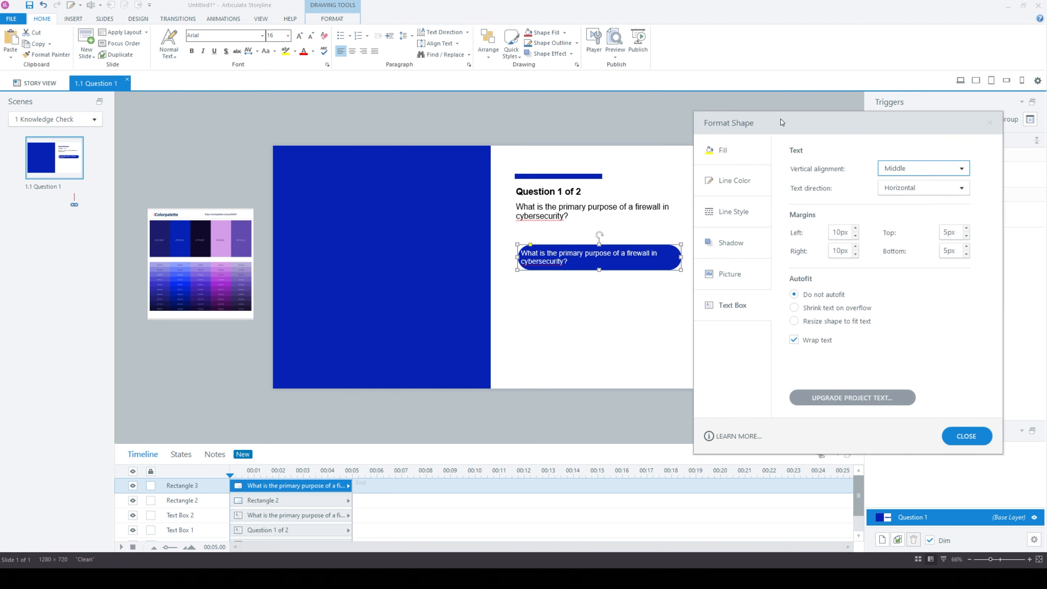
pyautogui.click(855, 229)
pyautogui.click(855, 230)
pyautogui.click(855, 229)
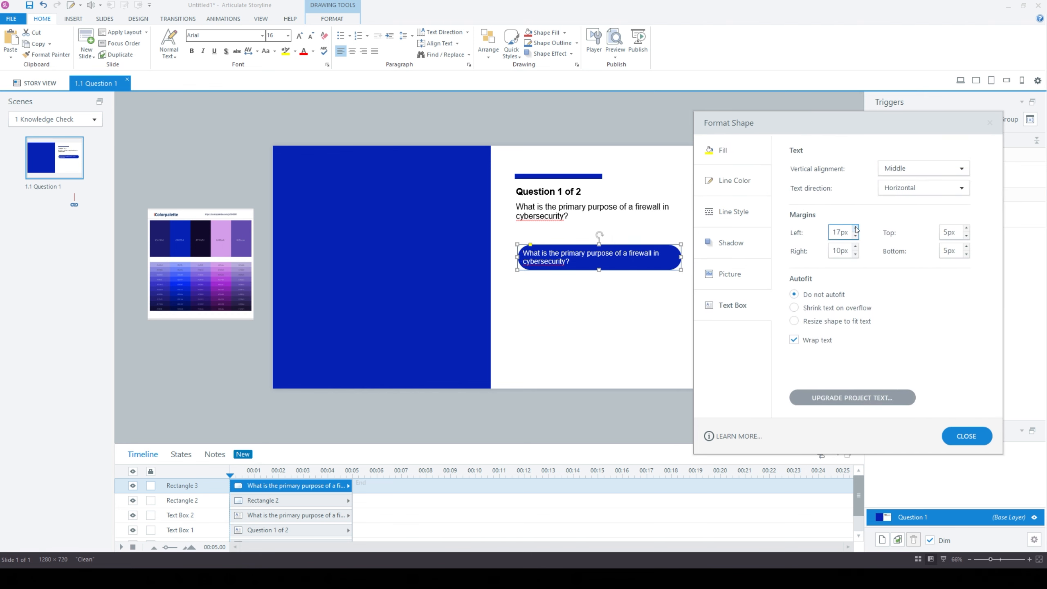
pyautogui.click(855, 230)
pyautogui.click(855, 230)
pyautogui.click(855, 229)
pyautogui.click(856, 230)
pyautogui.click(855, 230)
pyautogui.click(855, 229)
pyautogui.click(855, 230)
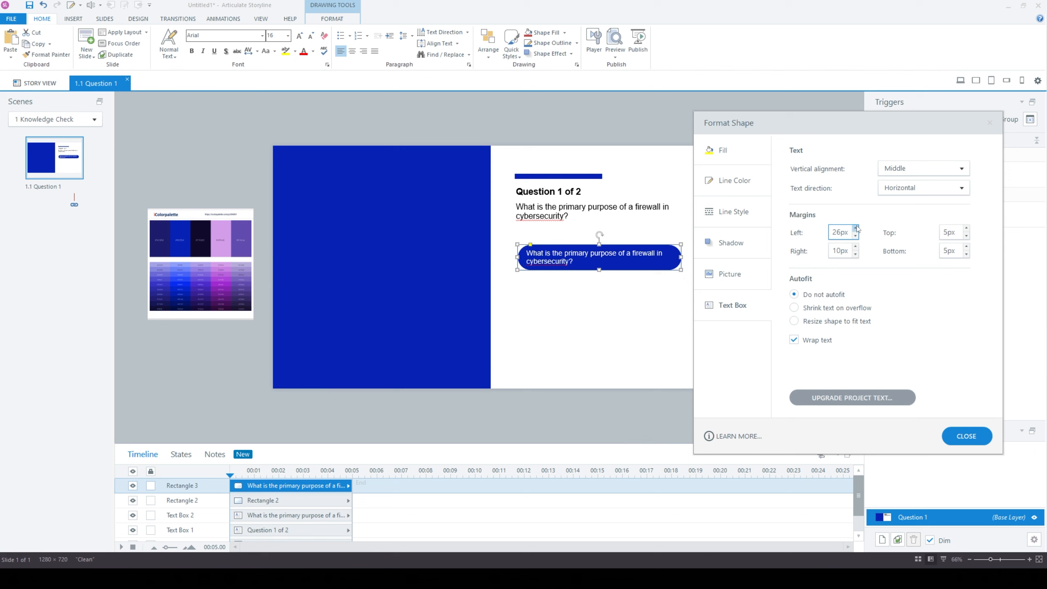
pyautogui.click(855, 230)
pyautogui.click(855, 230)
pyautogui.click(855, 229)
pyautogui.click(855, 229)
# Step: Set the answer pill's right text margin to 30 px and close the shape formatting
pyautogui.doubleClick(837, 250)
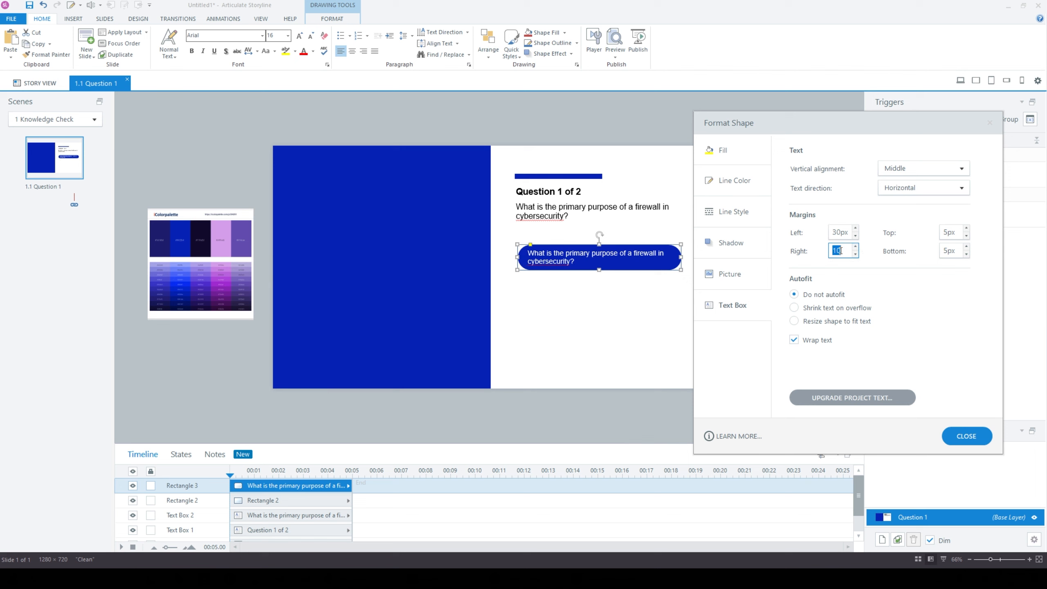
pyautogui.write('30')
pyautogui.press('Return')
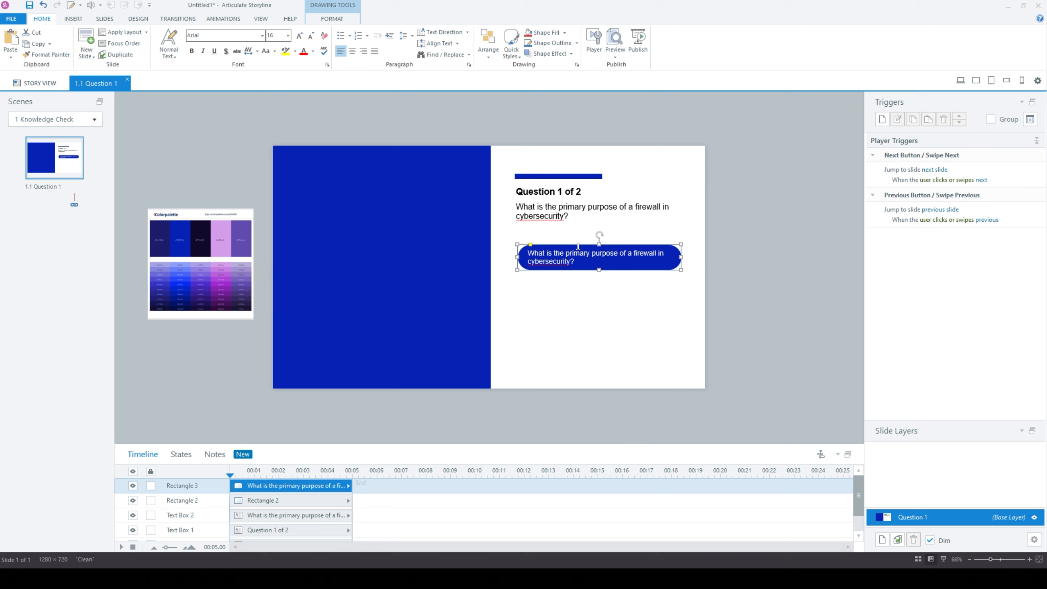
# Step: Duplicate the answer pill with its text into a column of four and distribute the pills evenly in the vertical direction
pyautogui.click(579, 287)
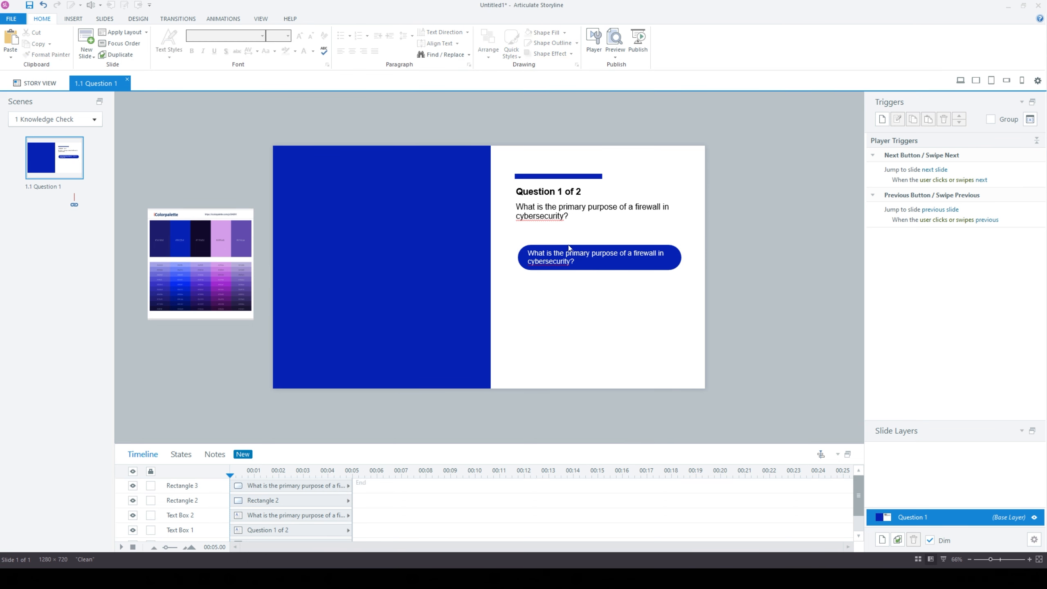
pyautogui.keyDown('ctrl'); pyautogui.moveTo(569, 247); pyautogui.dragTo(567, 338); pyautogui.keyUp('ctrl')
pyautogui.moveTo(765, 394); pyautogui.dragTo(490, 239)
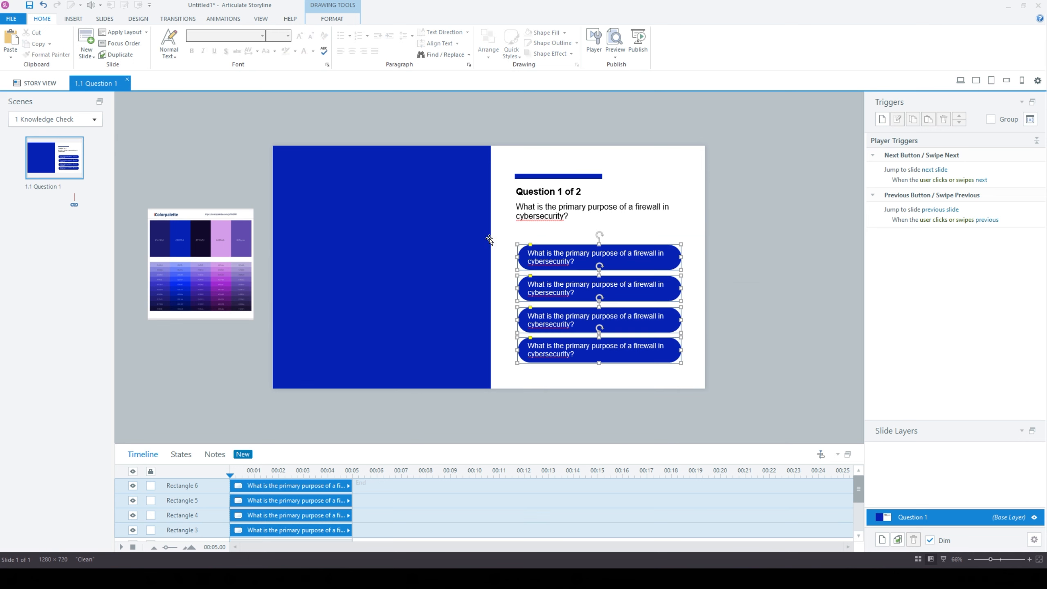
pyautogui.click(332, 18)
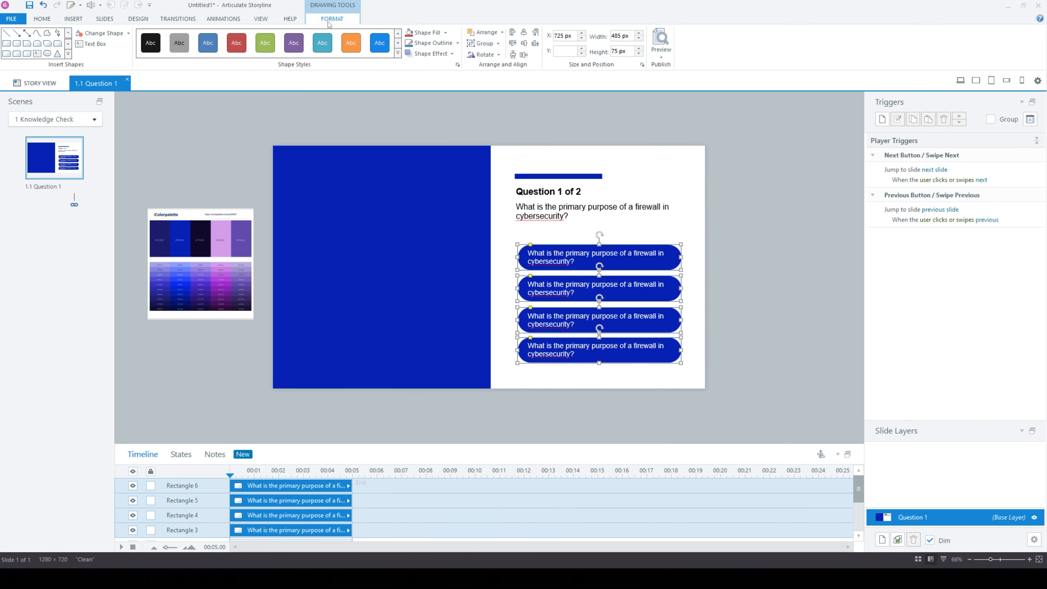
pyautogui.click(522, 55)
pyautogui.click(734, 324)
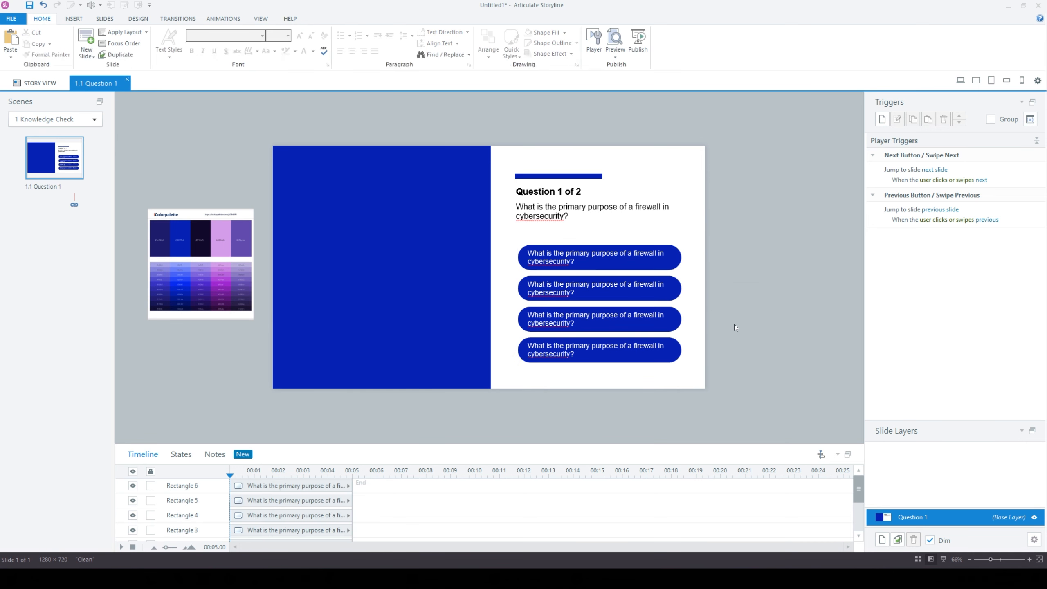
# Step: Replace the second pill's text with "To control network traffic based on security rules." and the third's with "To encrypt data transmissions.", pasted as text only
pyautogui.tripleClick(556, 289)
pyautogui.rightClick(556, 288)
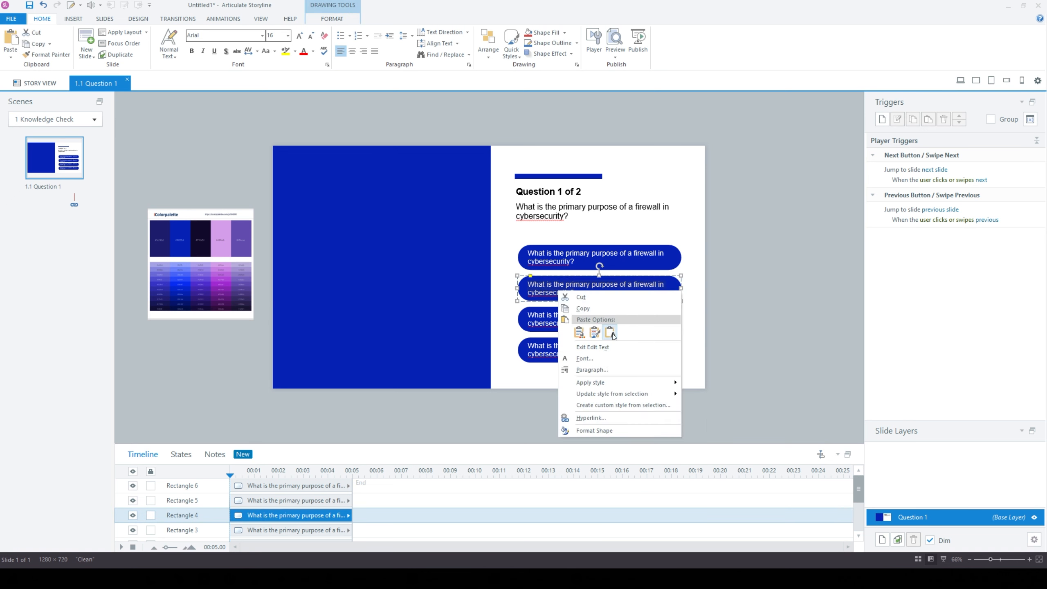
pyautogui.click(612, 333)
pyautogui.tripleClick(548, 320)
pyautogui.rightClick(548, 320)
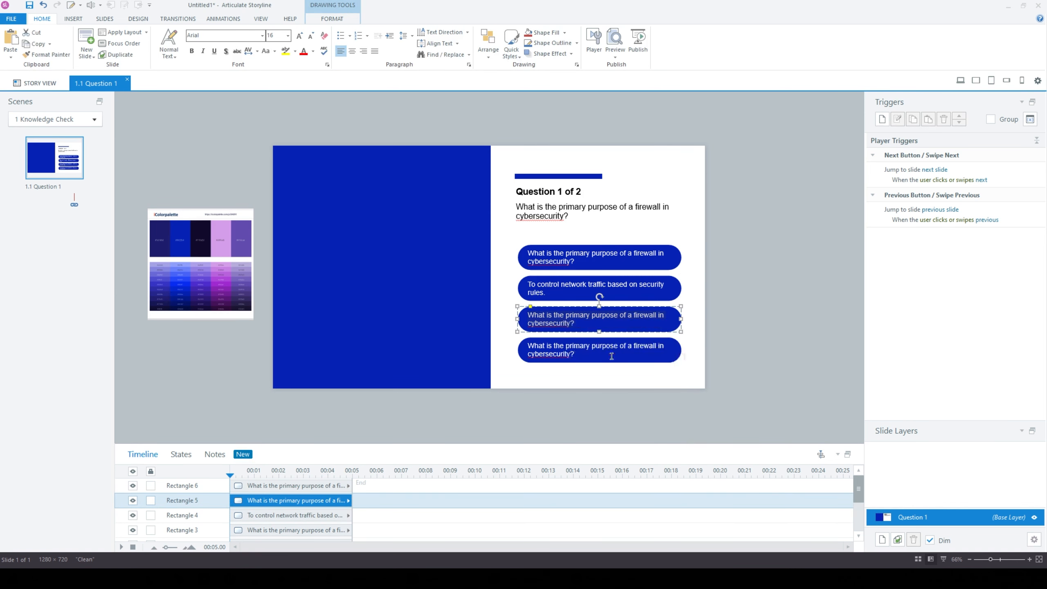
pyautogui.click(604, 364)
# Step: Replace the fourth pill's text with "To provide data recovery solutions.", pasted as text only
pyautogui.tripleClick(600, 343)
pyautogui.rightClick(587, 346)
pyautogui.click(627, 388)
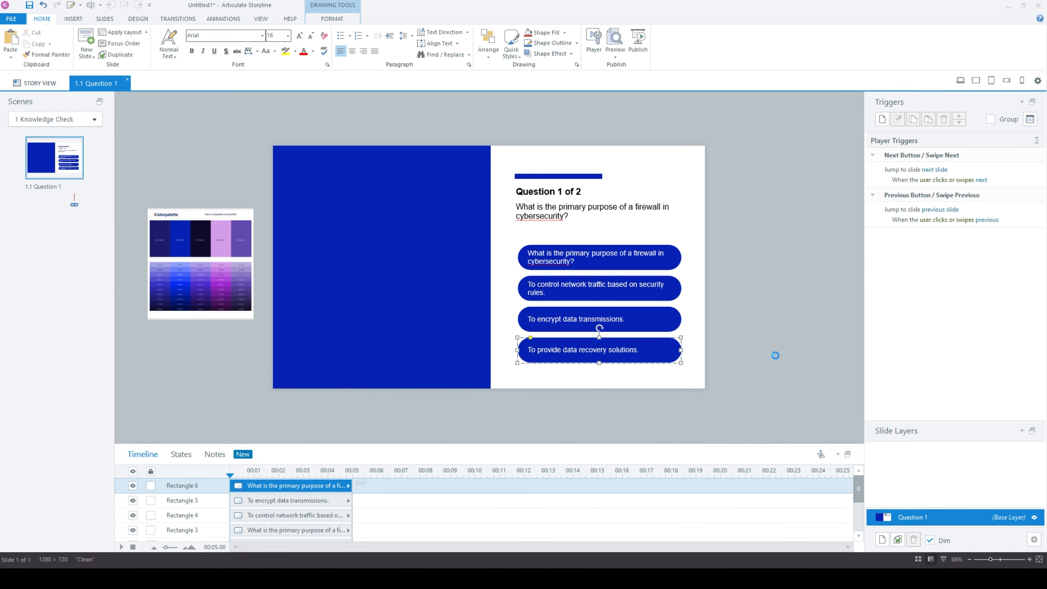
pyautogui.click(769, 326)
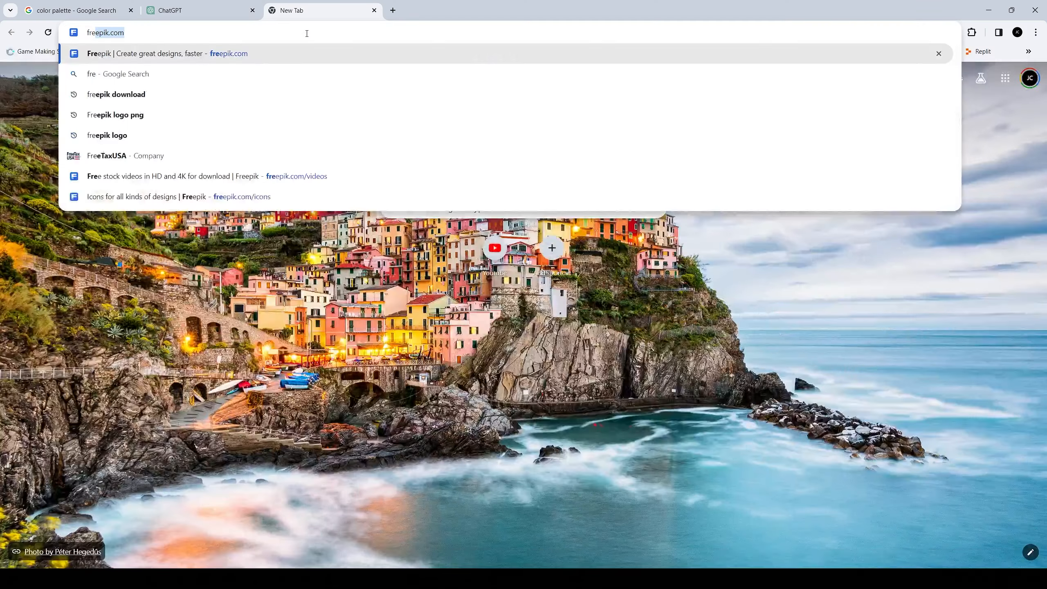
# Step: Switch to the browser, open freepik.com, search for "cyber security" and limit the results to vectors
pyautogui.press('Return')
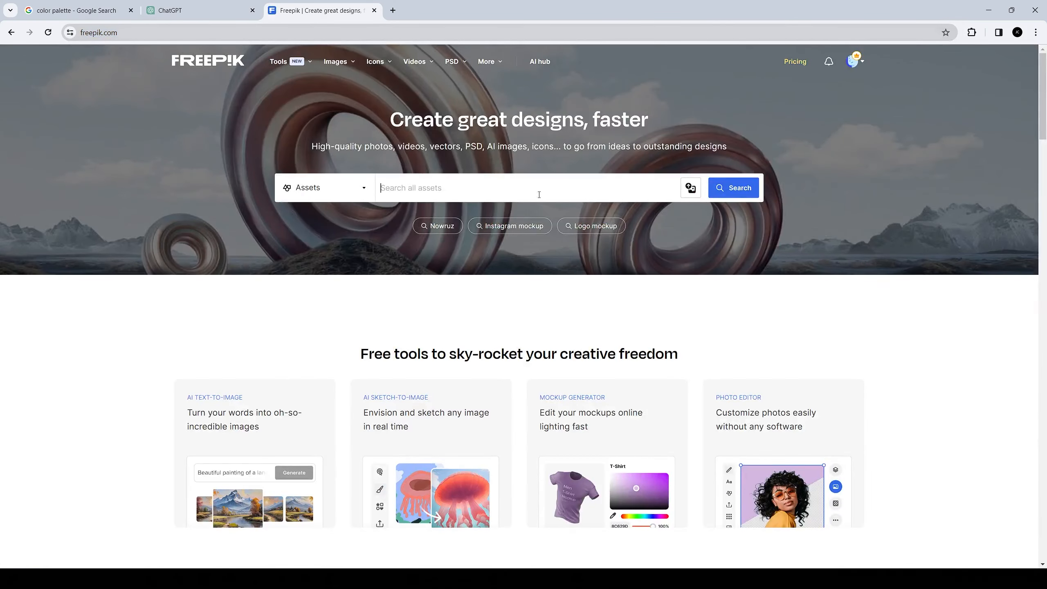
pyautogui.click(512, 192)
pyautogui.write('cyber security')
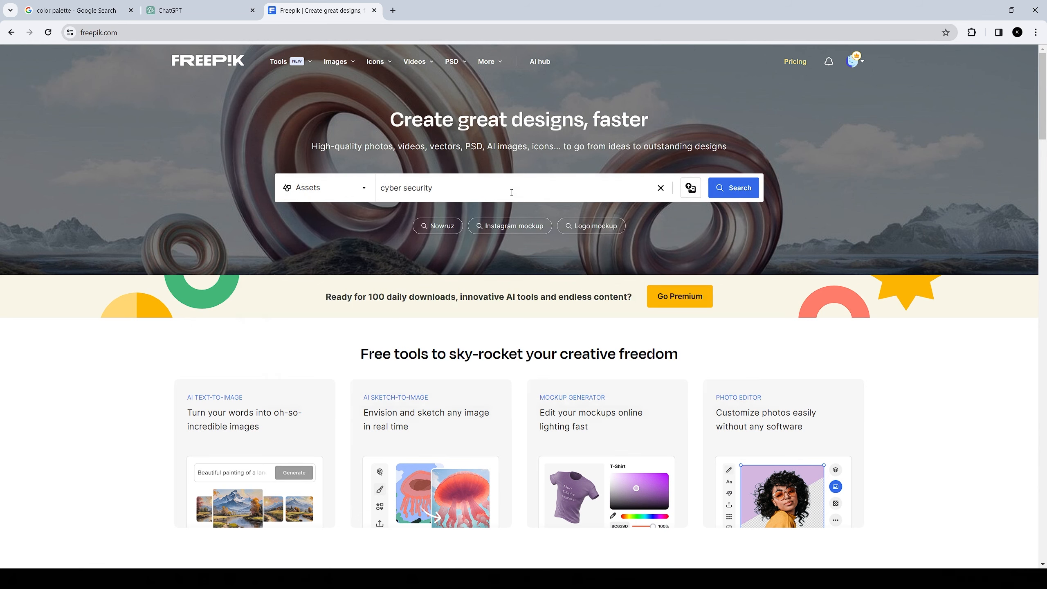
pyautogui.press('Return')
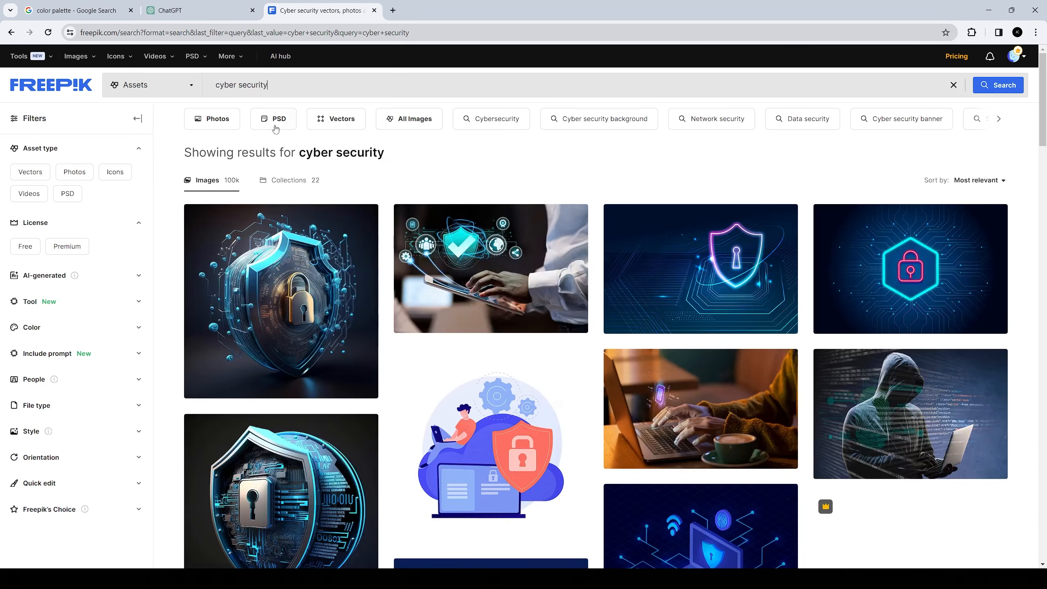
pyautogui.click(342, 120)
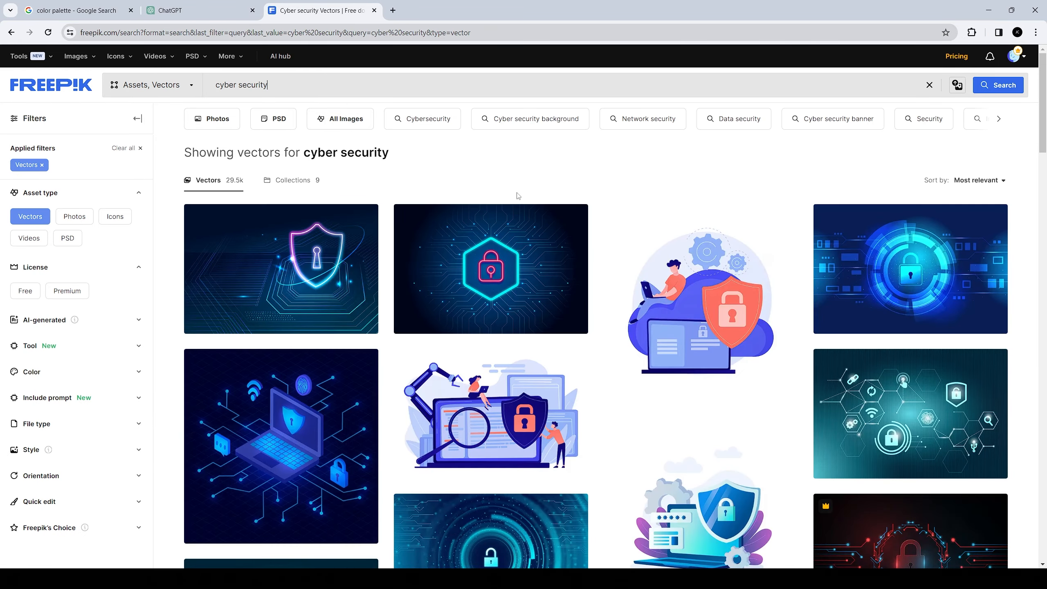
# Step: Examine the first two pages of cyber security vectors for an illustration that suits the slide
pyautogui.scroll(-3, 658, 200)
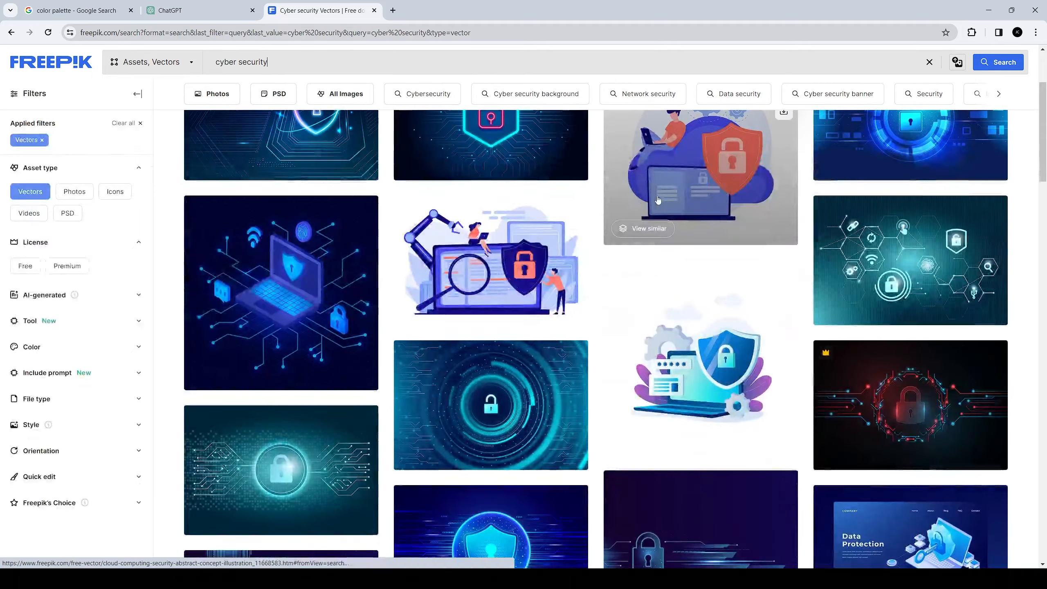
pyautogui.scroll(-6, 658, 199)
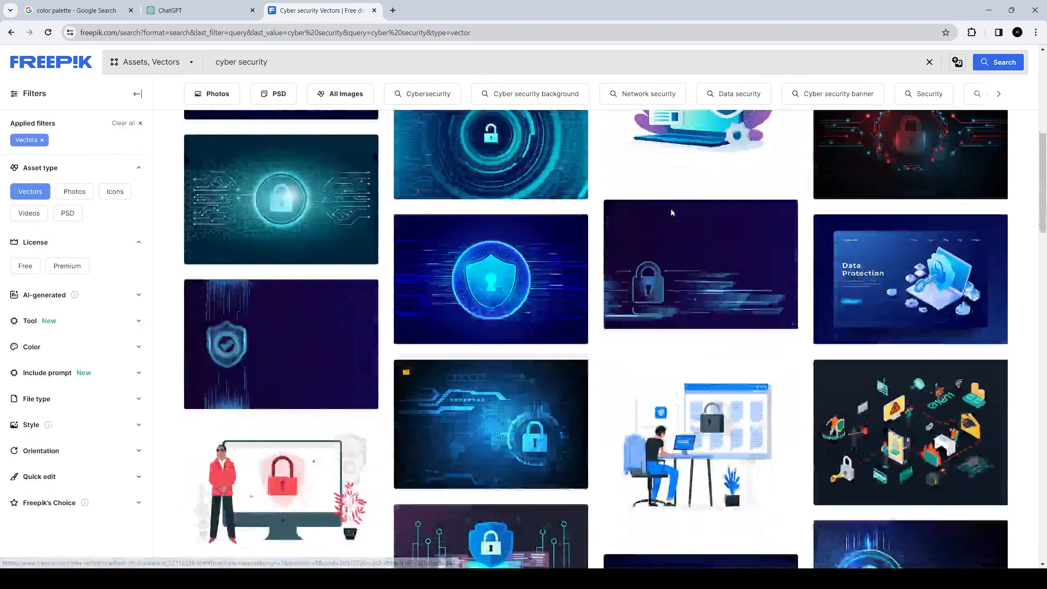
pyautogui.scroll(-5, 676, 211)
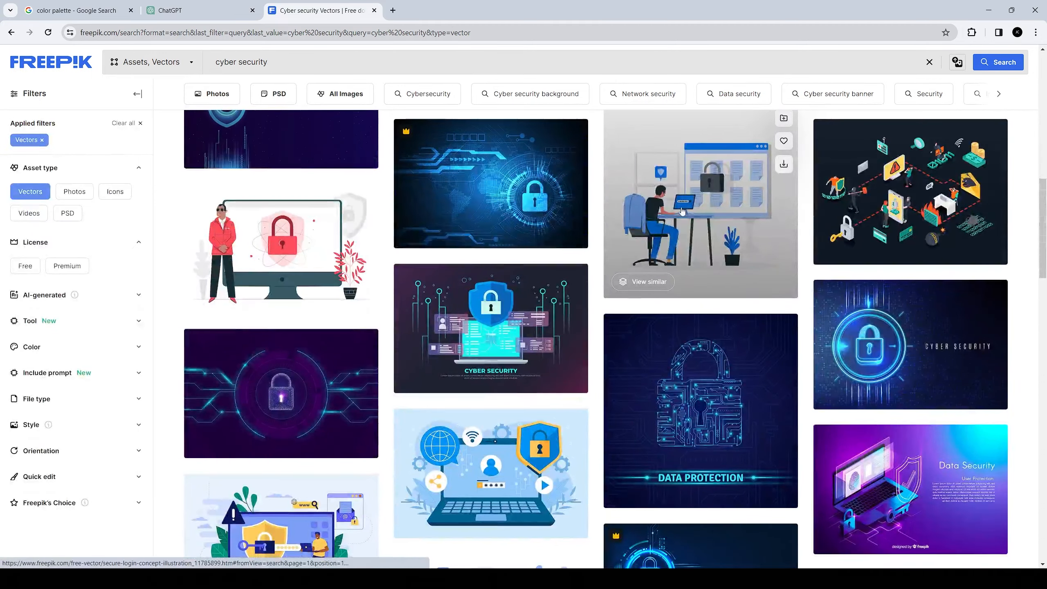
pyautogui.scroll(-2, 683, 210)
pyautogui.scroll(-10, 683, 210)
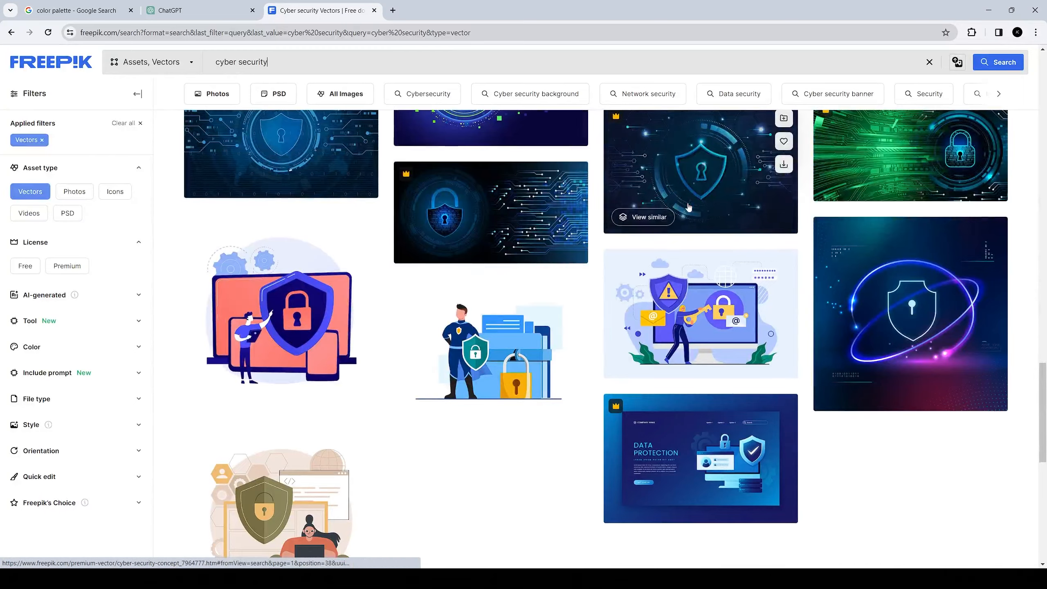
pyautogui.scroll(-5, 683, 212)
pyautogui.scroll(5, 683, 216)
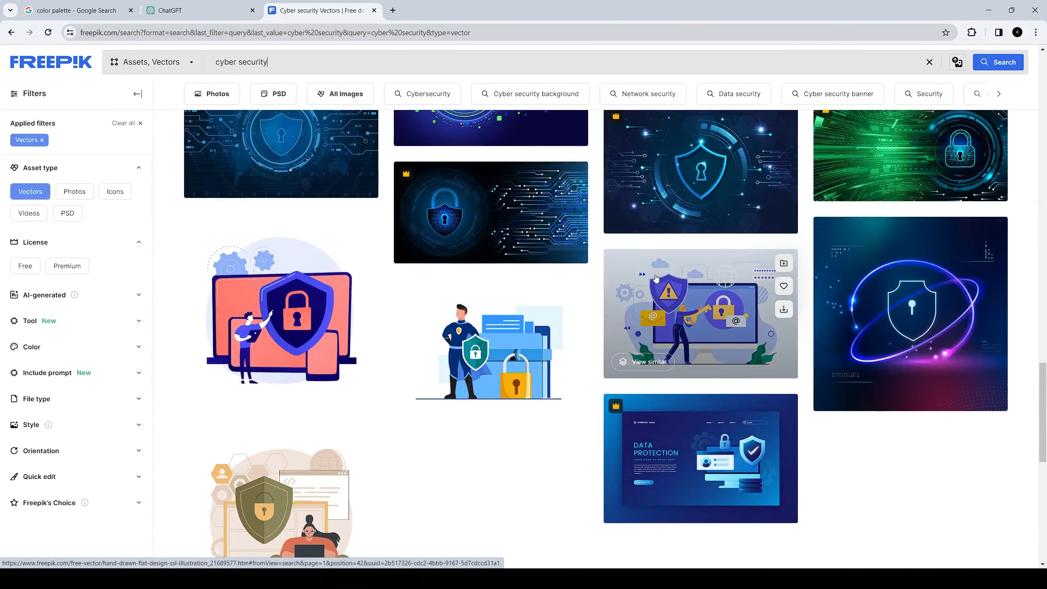
pyautogui.scroll(-5, 656, 274)
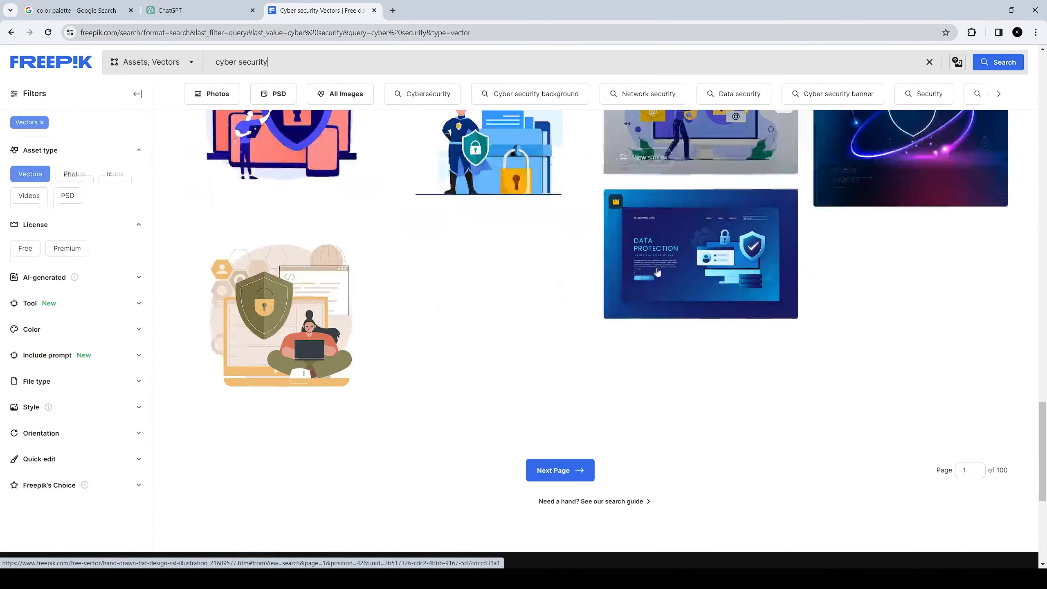
pyautogui.click(566, 469)
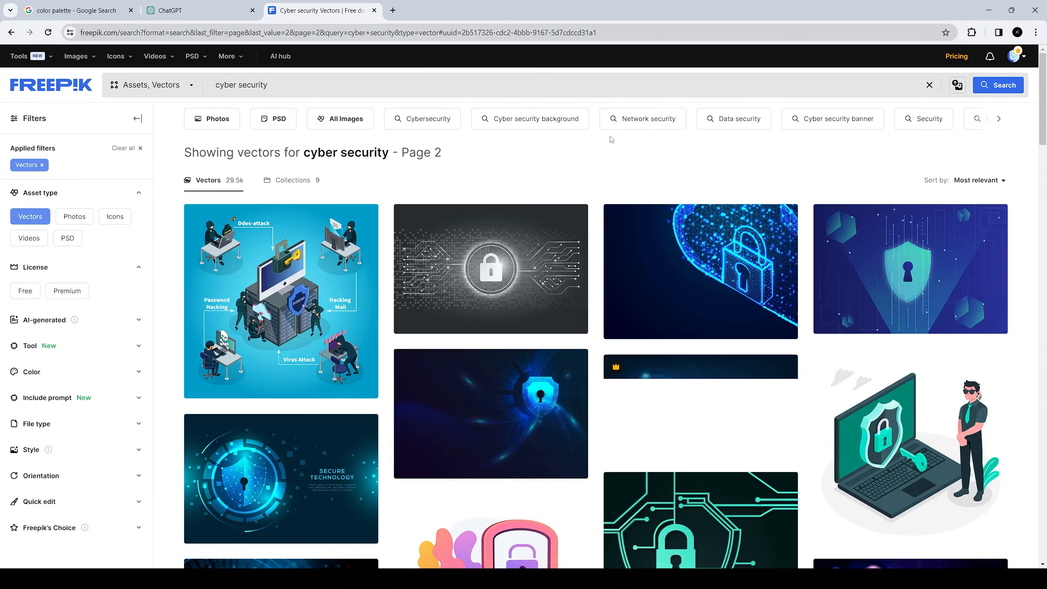
pyautogui.scroll(-6, 610, 155)
pyautogui.scroll(-5, 637, 172)
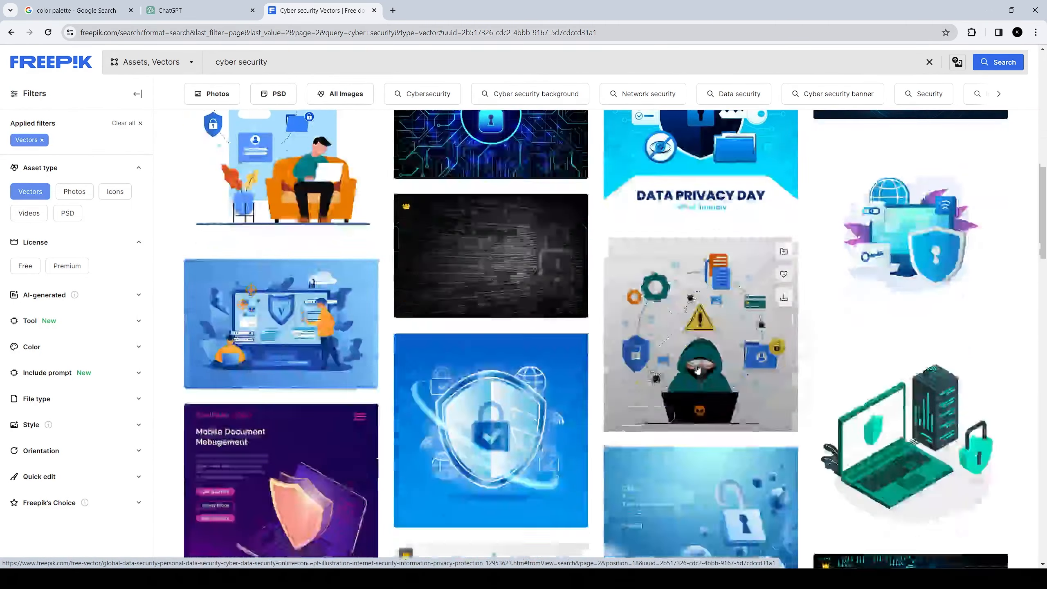
# Step: Download the blue Data Privacy Day shield illustration and show the downloaded zip file in its folder
pyautogui.click(733, 215)
pyautogui.click(745, 274)
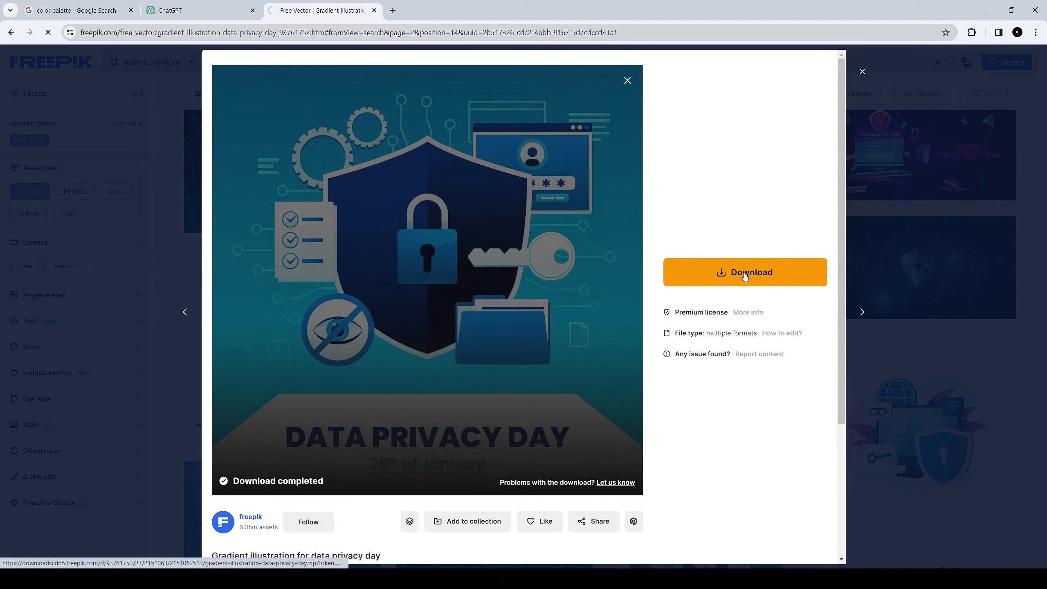
pyautogui.moveTo(955, 57)
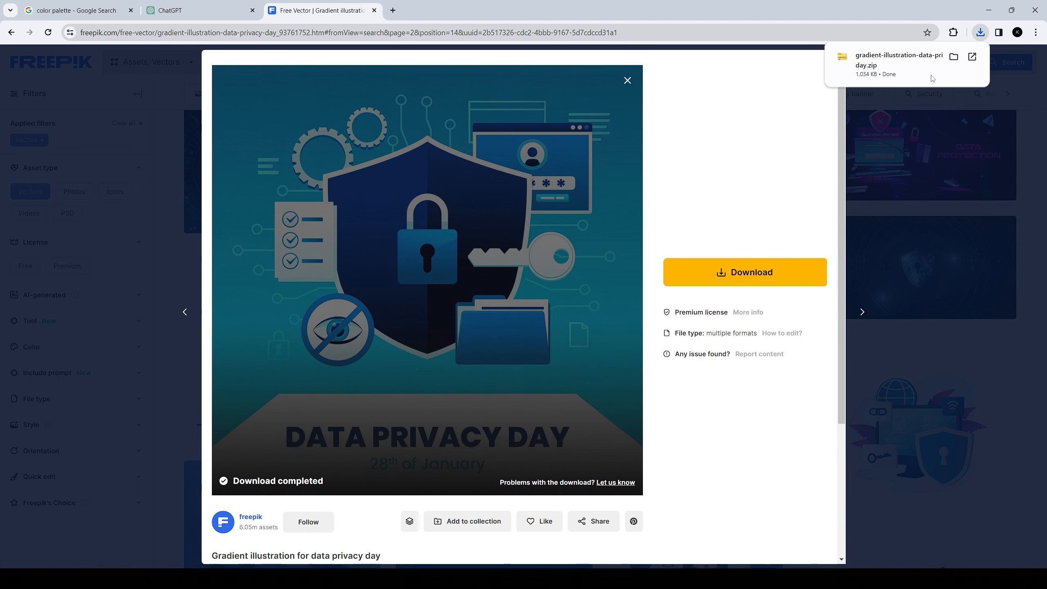
pyautogui.click(954, 57)
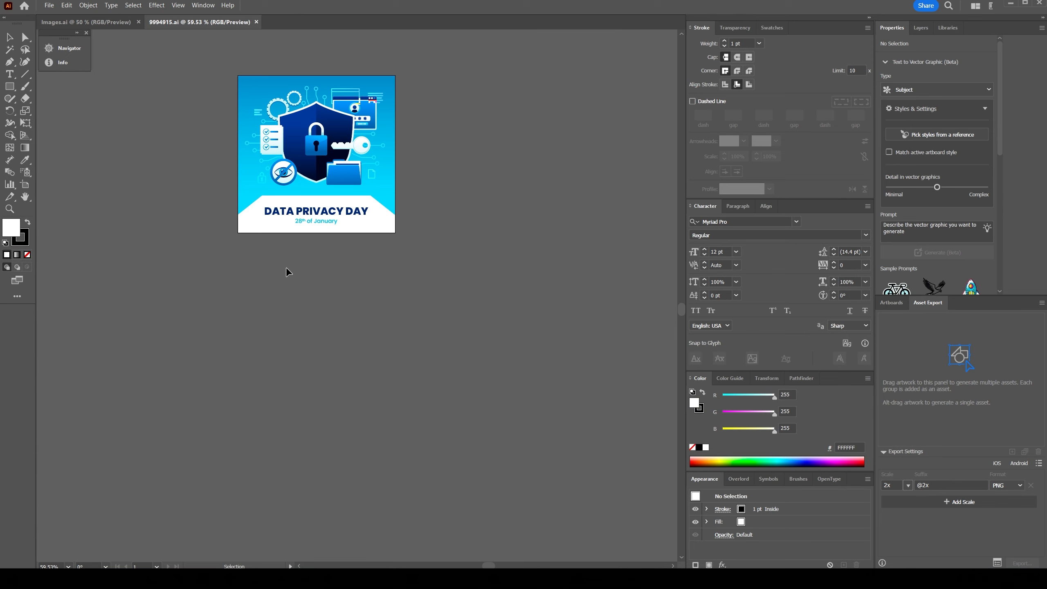
# Step: Copy the colour palette picture from the Storyline slide, paste it into the Illustrator document and place it beside the artboard
pyautogui.press('h')
pyautogui.moveTo(270, 255); pyautogui.dragTo(333, 380)
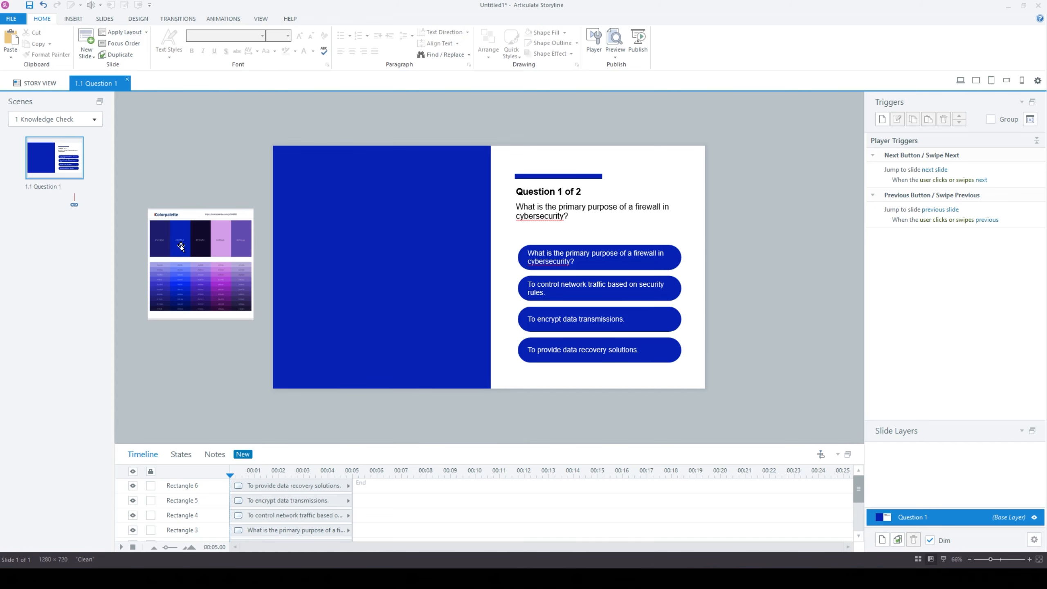
pyautogui.click(180, 244)
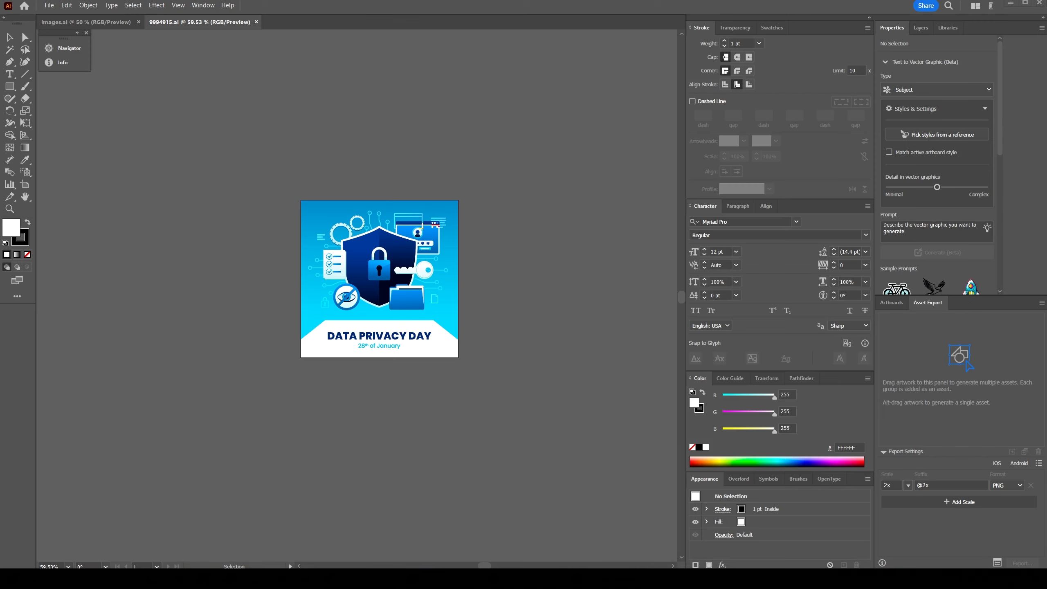
pyautogui.hotkey('ctrl', 'v')
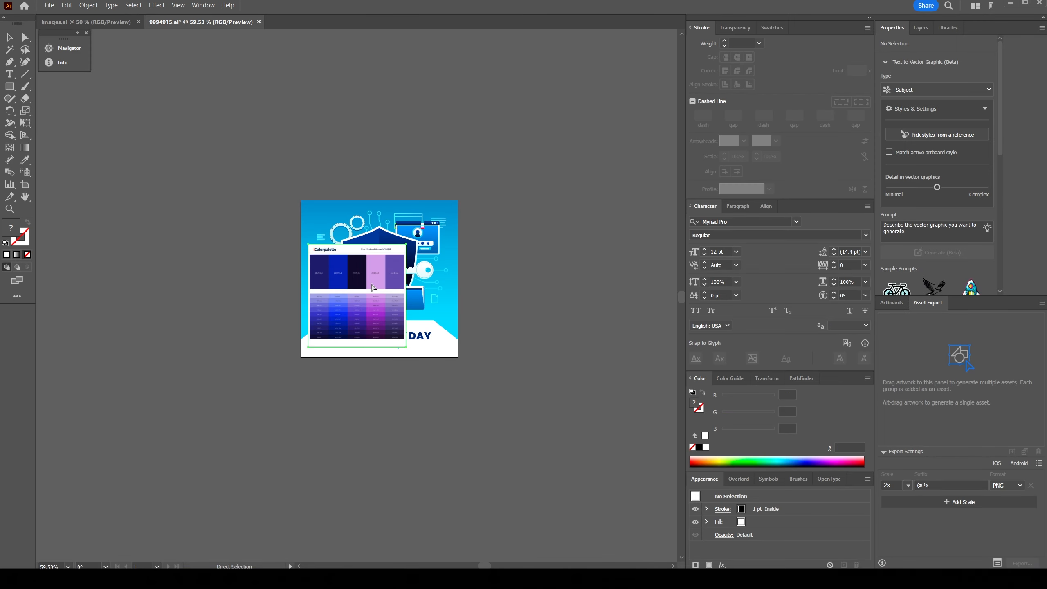
pyautogui.moveTo(324, 285); pyautogui.dragTo(505, 249)
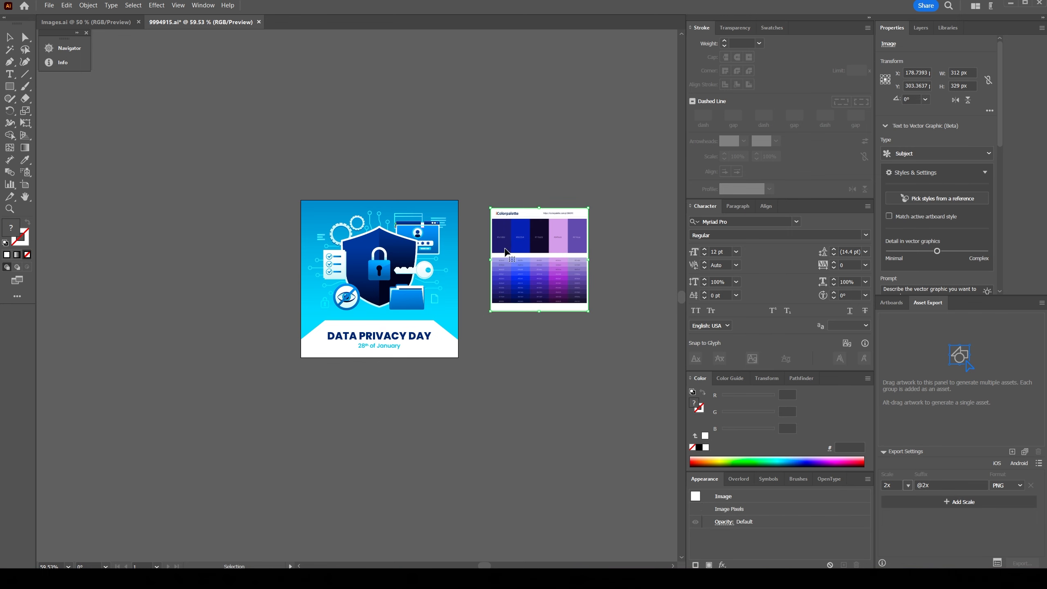
# Step: Widen the artboard to about 1015 px and cover the added area with a rectangle in the palette's second swatch, blue
pyautogui.click(25, 185)
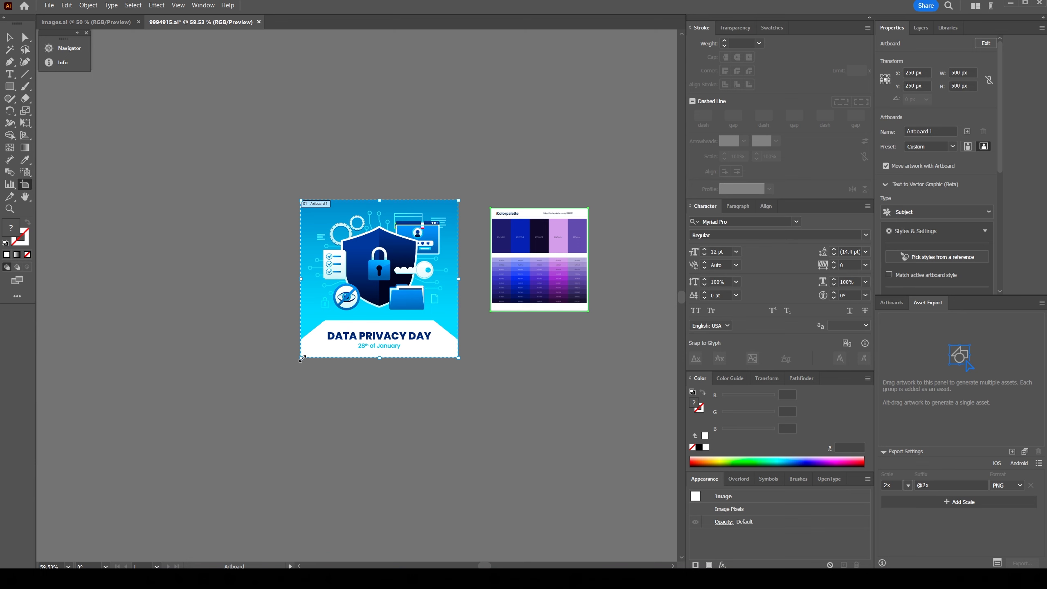
pyautogui.moveTo(301, 358); pyautogui.dragTo(140, 358)
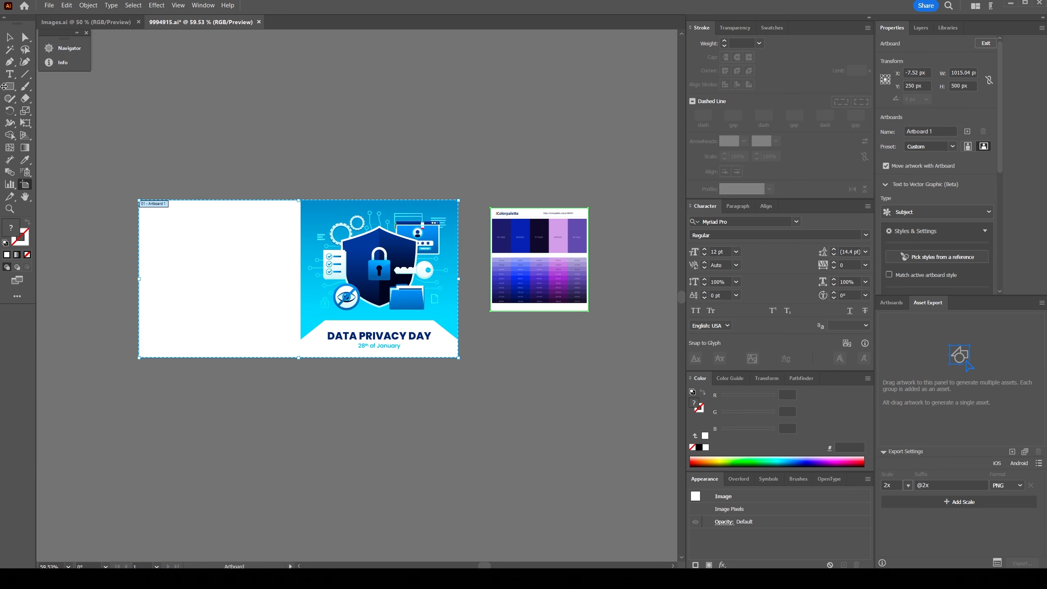
pyautogui.click(10, 88)
pyautogui.moveTo(135, 197); pyautogui.dragTo(302, 363)
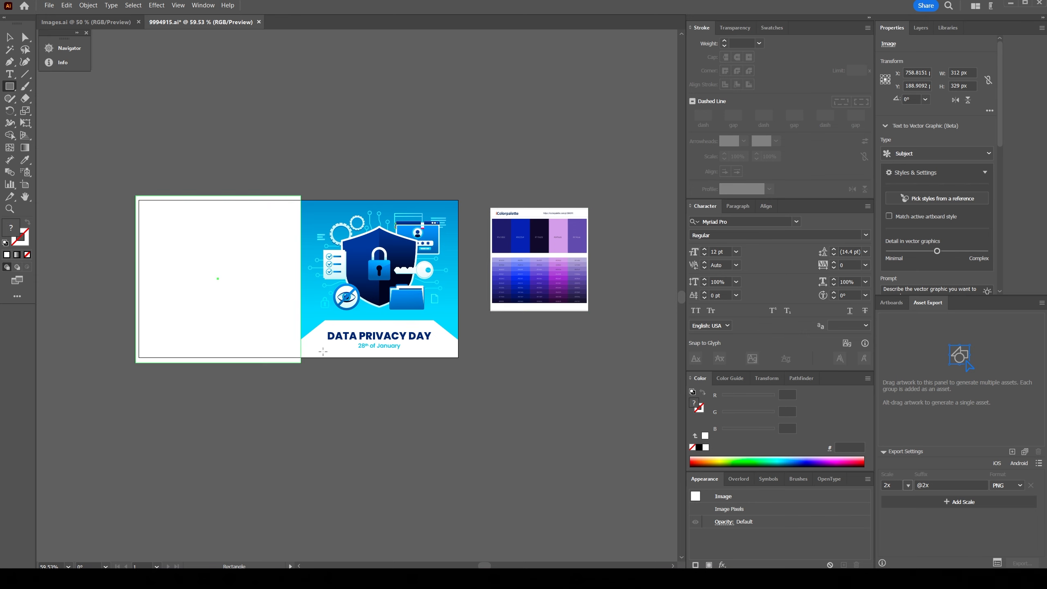
pyautogui.press('i')
pyautogui.click(519, 225)
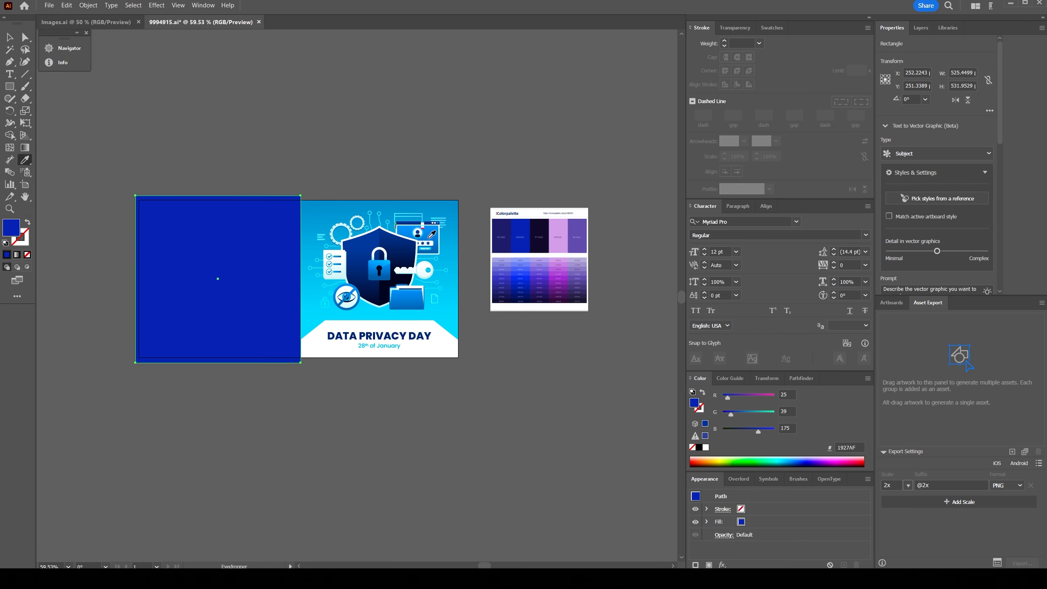
# Step: Delete the light blue gradient background, the "DATA PRIVACY DAY" text and the white backdrop from the illustration
pyautogui.press('v')
pyautogui.click(427, 243)
pyautogui.click(440, 206)
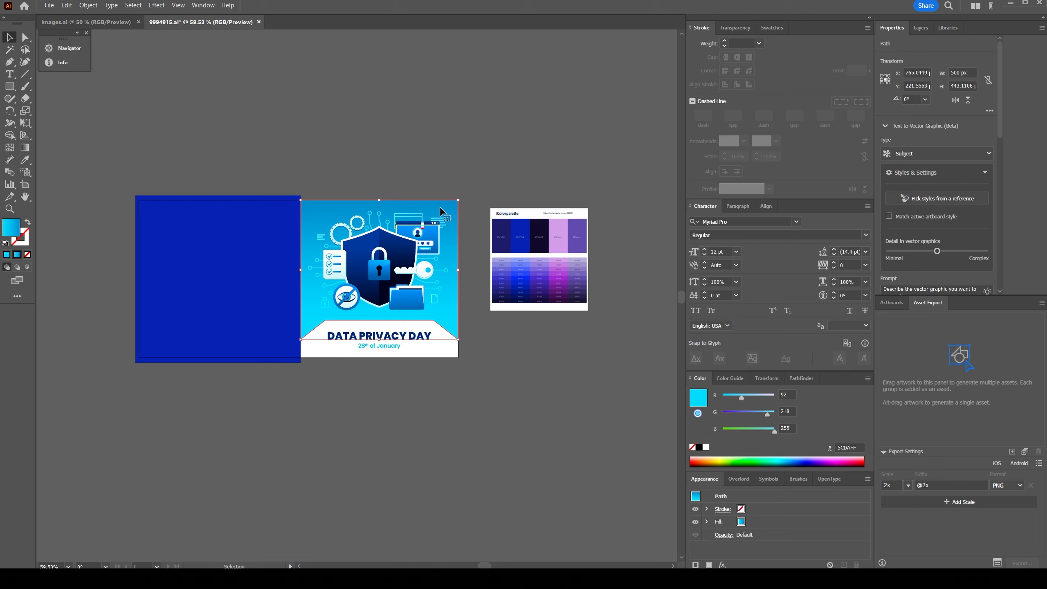
pyautogui.press('a')
pyautogui.click(449, 241)
pyautogui.press('Delete')
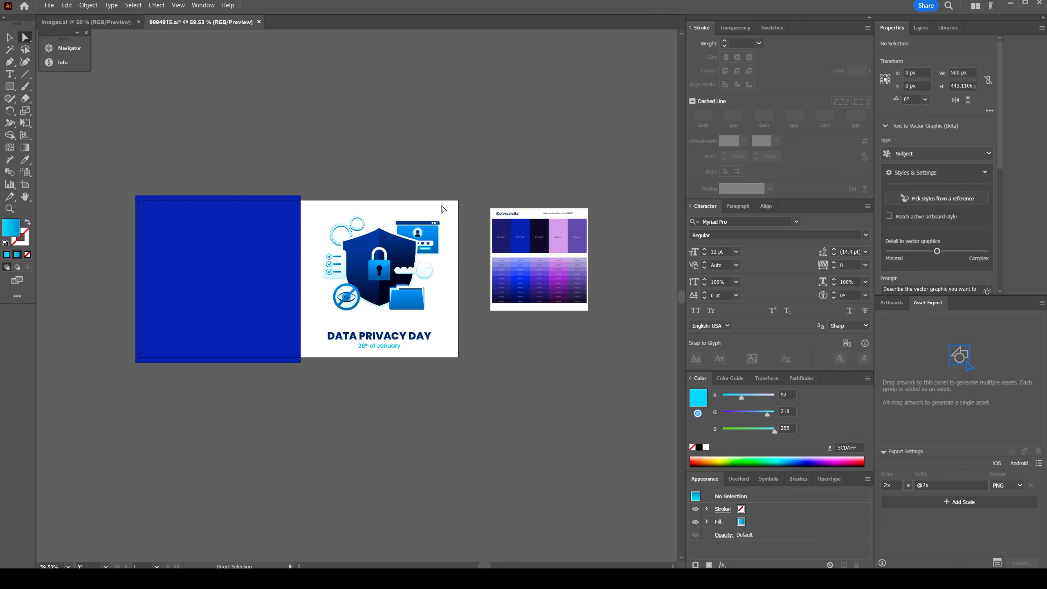
pyautogui.click(318, 329)
pyautogui.press('Delete')
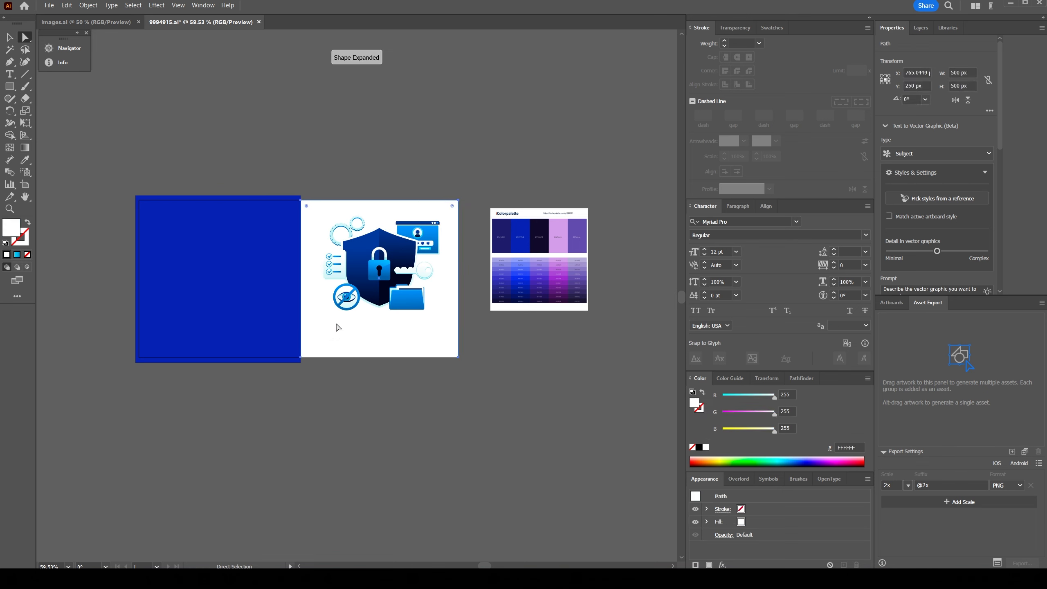
# Step: Move the whole shield illustration in front of the blue rectangle and scale it down proportionally to about 367 px wide
pyautogui.press('v')
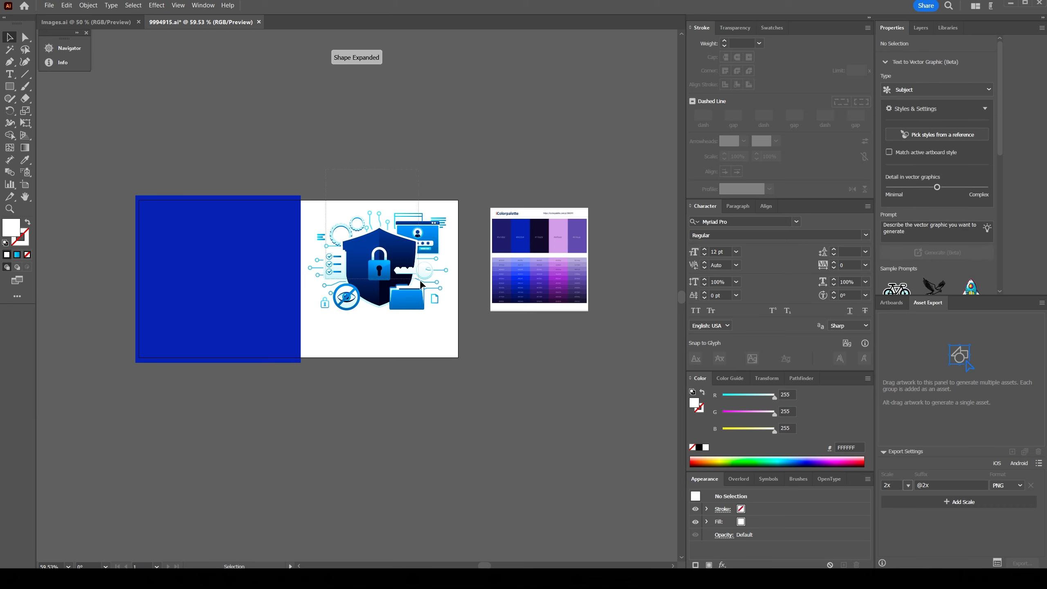
pyautogui.click(389, 257)
pyautogui.moveTo(303, 205); pyautogui.dragTo(438, 325)
pyautogui.hotkey('ctrl', 'x')
pyautogui.click(240, 264)
pyautogui.hotkey('ctrl', 'f')
pyautogui.moveTo(379, 268); pyautogui.dragTo(215, 281)
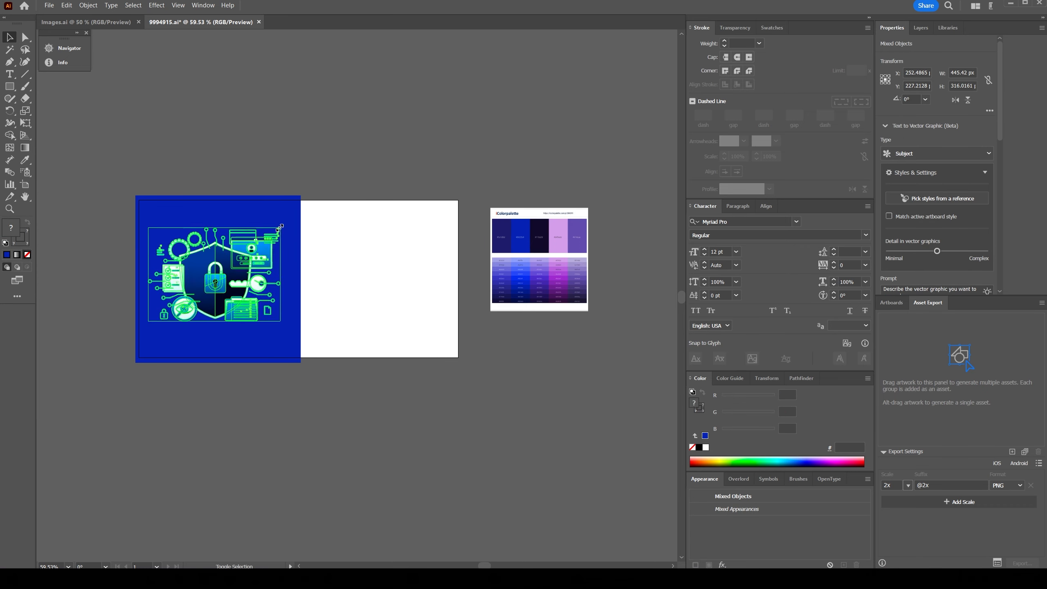
pyautogui.moveTo(145, 323); pyautogui.dragTo(159, 320)
pyautogui.hotkey('ctrl', '1')
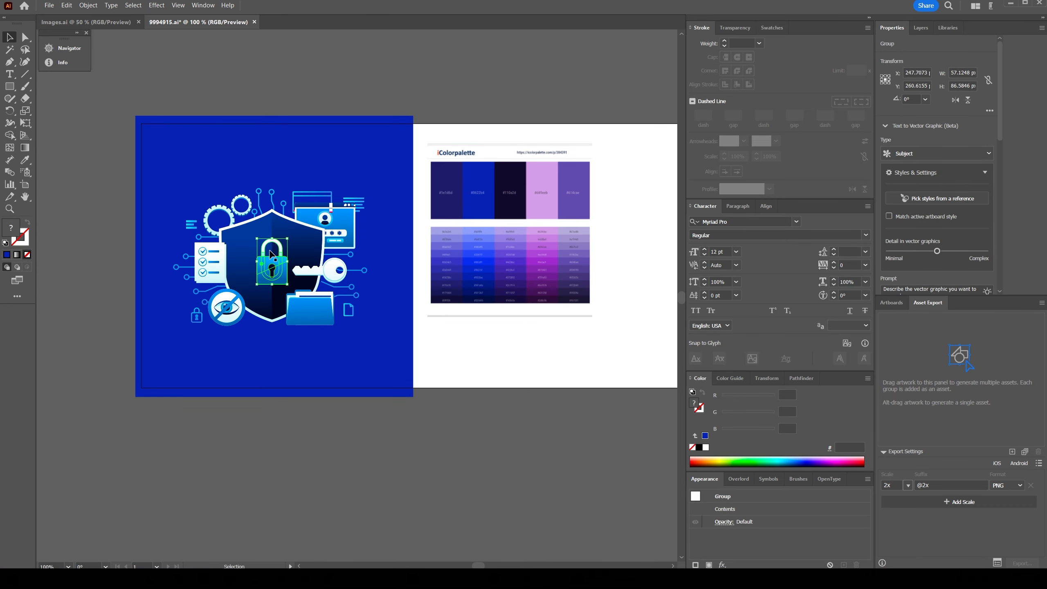
# Step: Lock the blue rectangle and shift the shield illustration slightly up and to the right over it
pyautogui.rightClick(168, 130)
pyautogui.press('Escape')
pyautogui.hotkey('ctrl', '2')
pyautogui.moveTo(167, 165); pyautogui.dragTo(381, 365)
pyautogui.moveTo(288, 283); pyautogui.dragTo(319, 299)
pyautogui.click(372, 278)
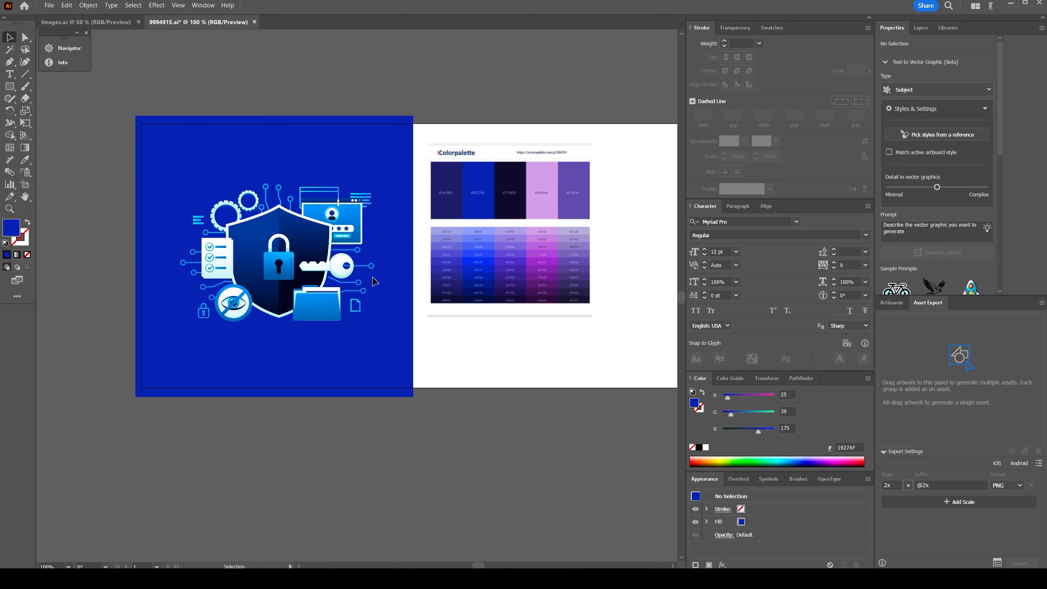
# Step: Group the illustration's parts and apply a Drop Shadow effect with 20% opacity to the group
pyautogui.click(287, 267)
pyautogui.click(282, 190)
pyautogui.moveTo(185, 147); pyautogui.dragTo(383, 364)
pyautogui.click(152, 5)
pyautogui.moveTo(164, 98)
pyautogui.click(280, 102)
pyautogui.doubleClick(768, 267)
pyautogui.write('30')
pyautogui.moveTo(783, 229); pyautogui.dragTo(551, 311)
pyautogui.press('Tab')
pyautogui.hotkey('shift', 'Tab')
pyautogui.write('20')
pyautogui.press('Tab')
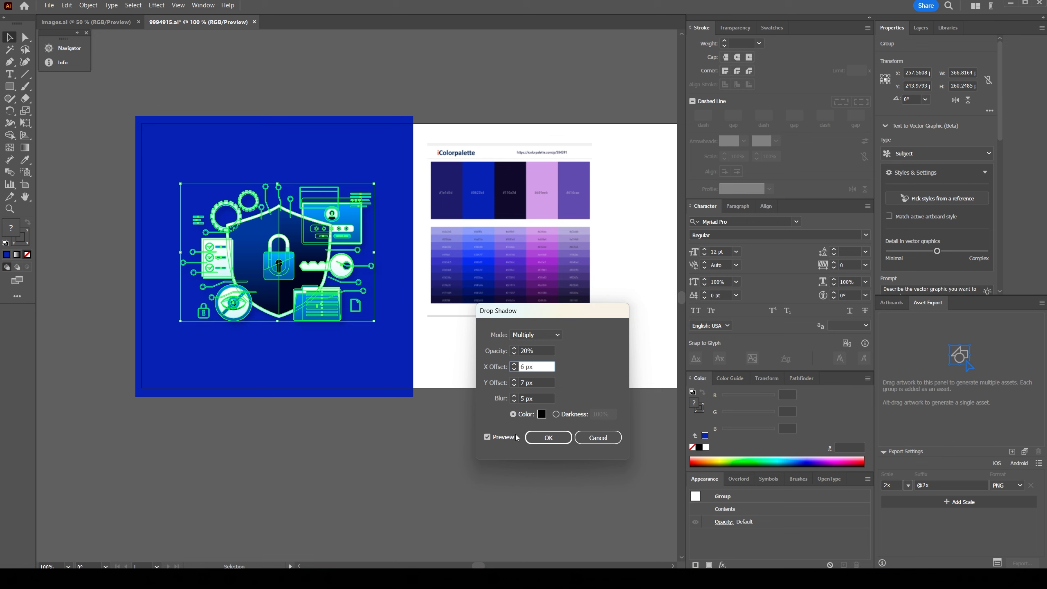
pyautogui.click(548, 437)
pyautogui.click(375, 439)
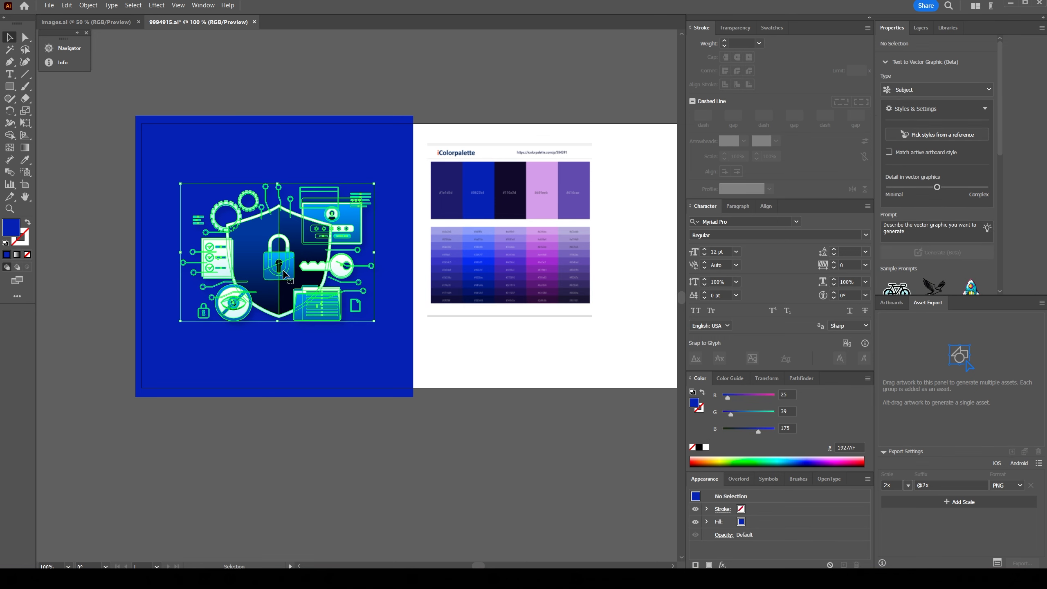
# Step: Export the illustration as a 2x PNG asset into the Assets folder of "Congratulations slide"
pyautogui.moveTo(285, 274); pyautogui.dragTo(925, 363)
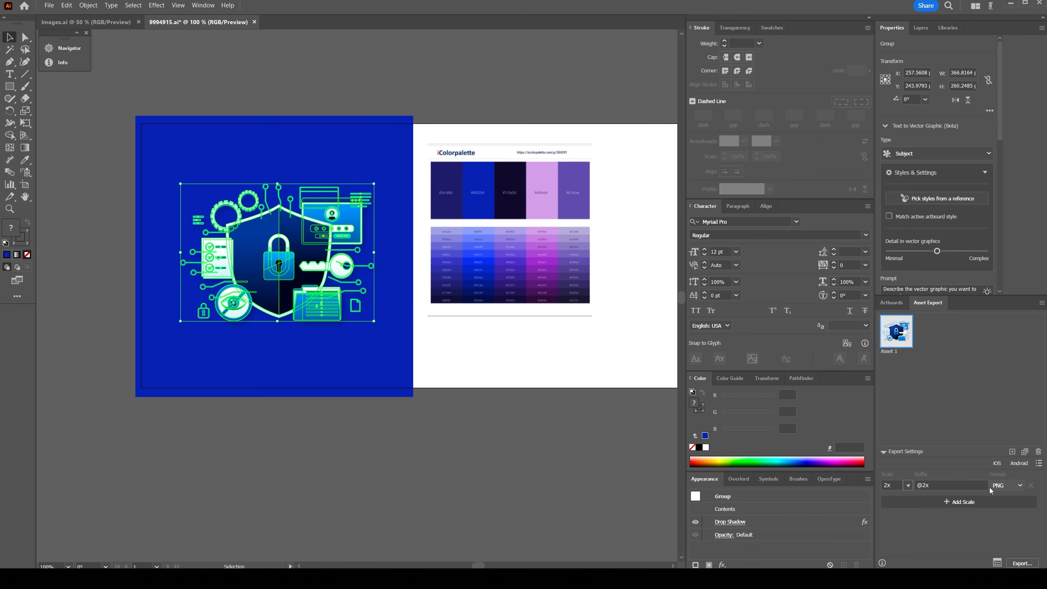
pyautogui.click(1022, 563)
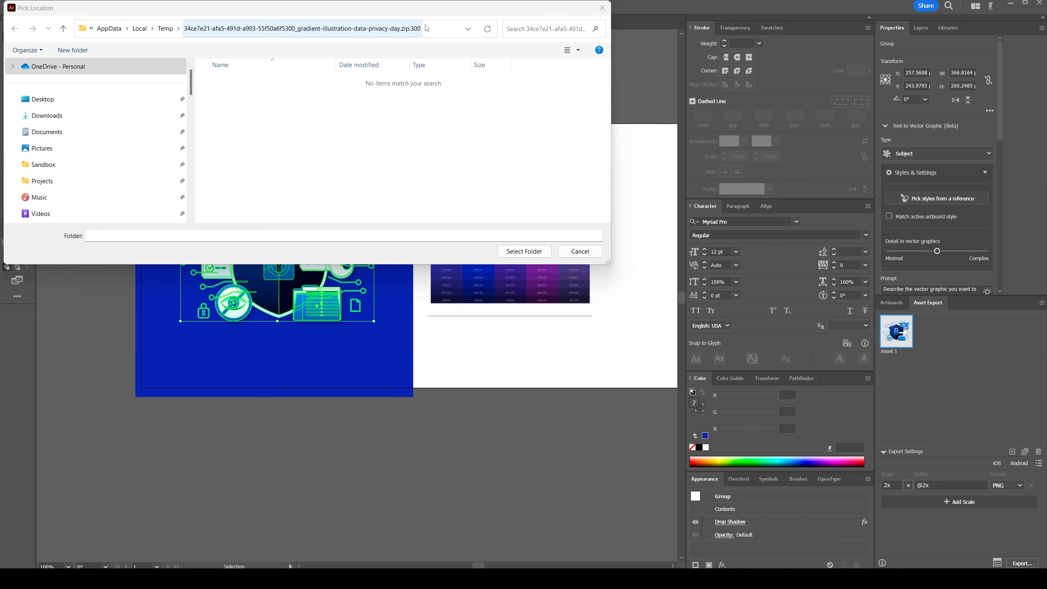
pyautogui.click(436, 30)
pyautogui.hotkey('ctrl', 'v')
pyautogui.press('Return')
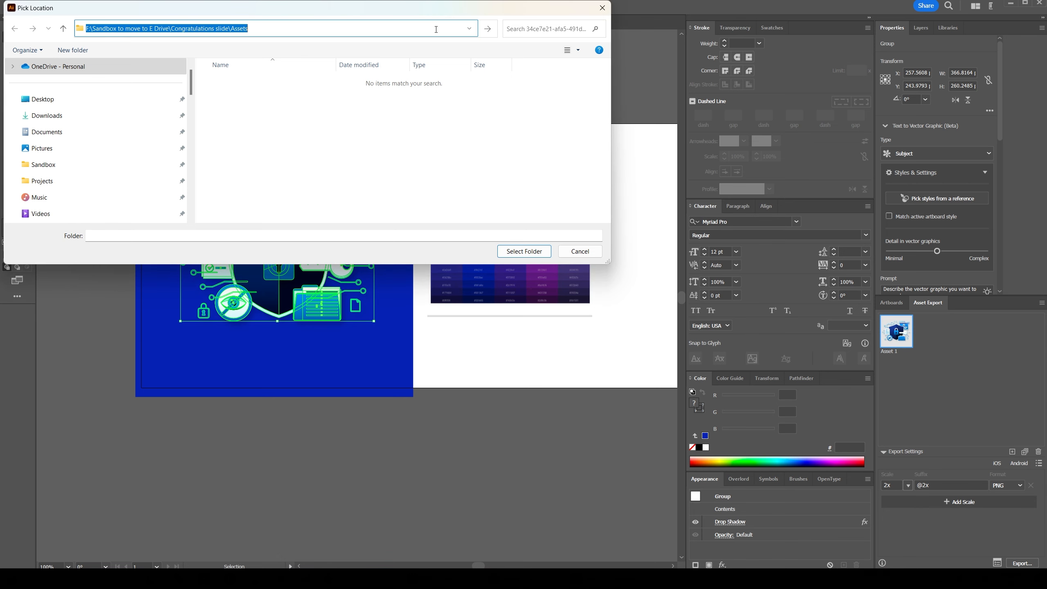
pyautogui.click(317, 124)
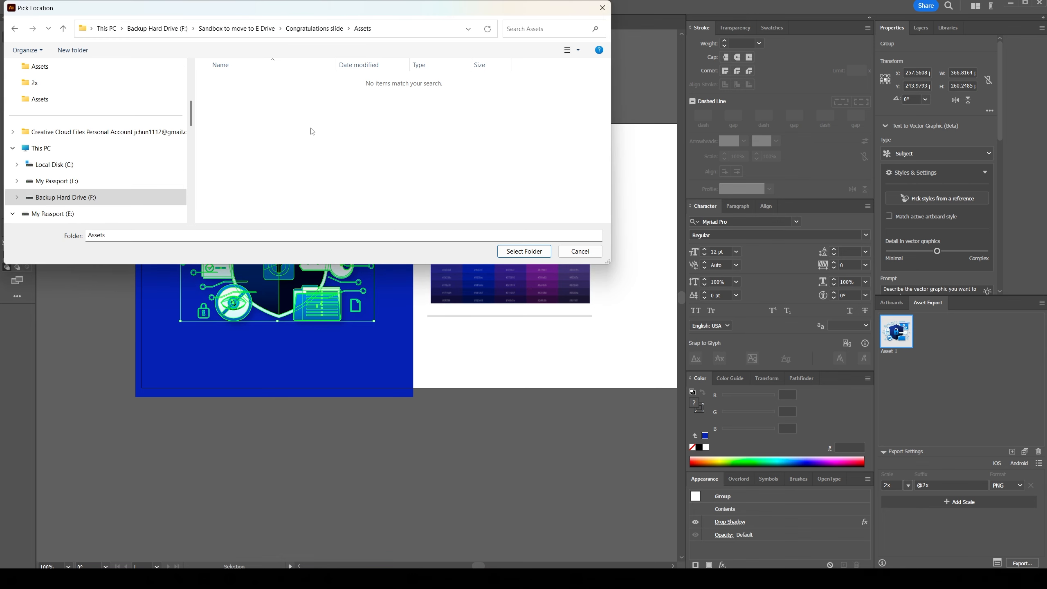
pyautogui.click(524, 251)
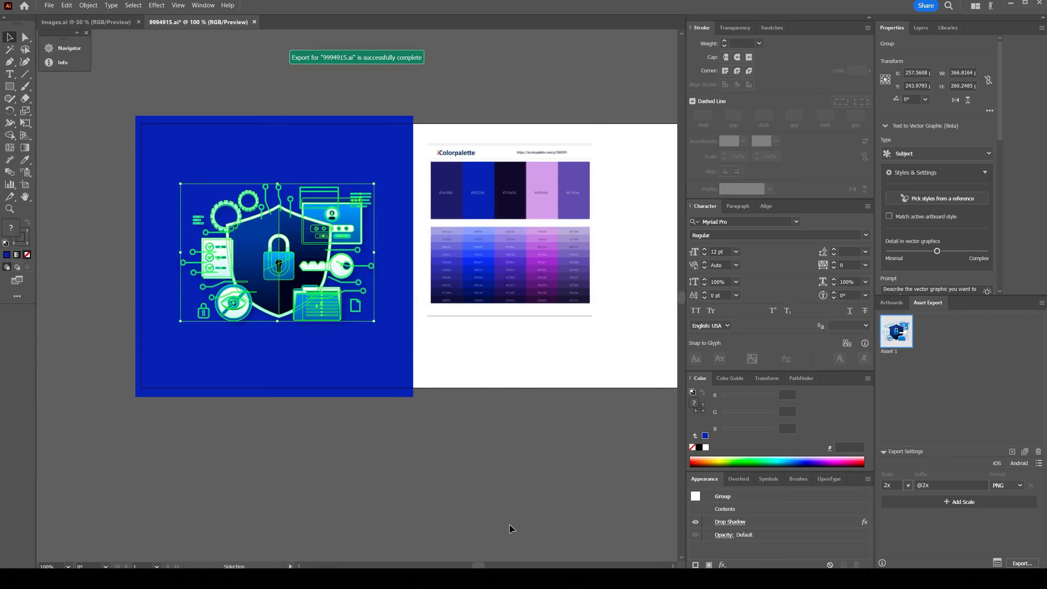
pyautogui.hotkey('alt', 'Tab')
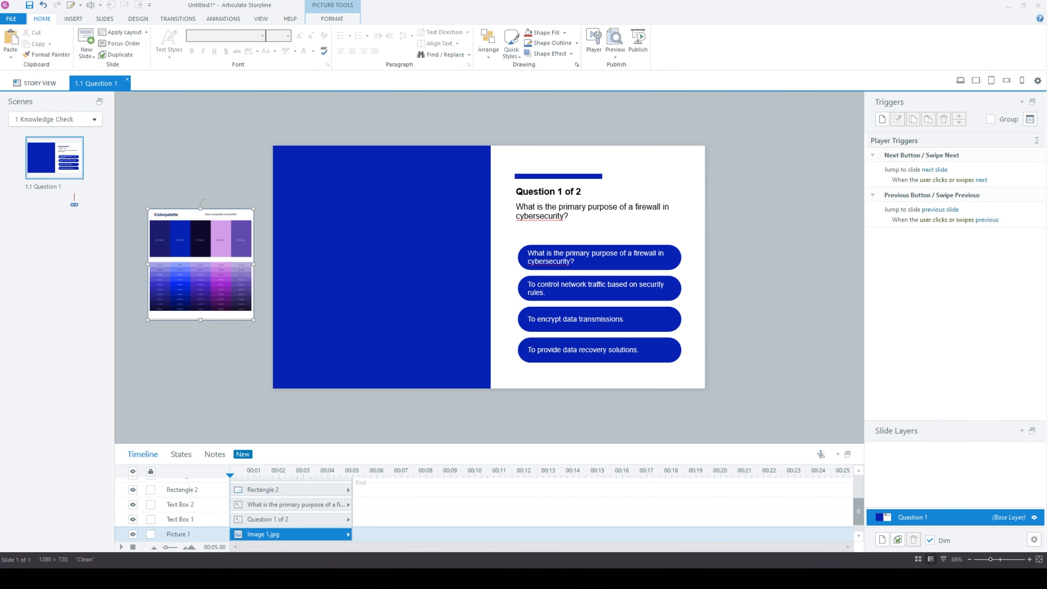
pyautogui.moveTo(910, 294); pyautogui.dragTo(336, 242)
pyautogui.moveTo(478, 140); pyautogui.dragTo(372, 215)
pyautogui.moveTo(324, 261); pyautogui.dragTo(404, 274)
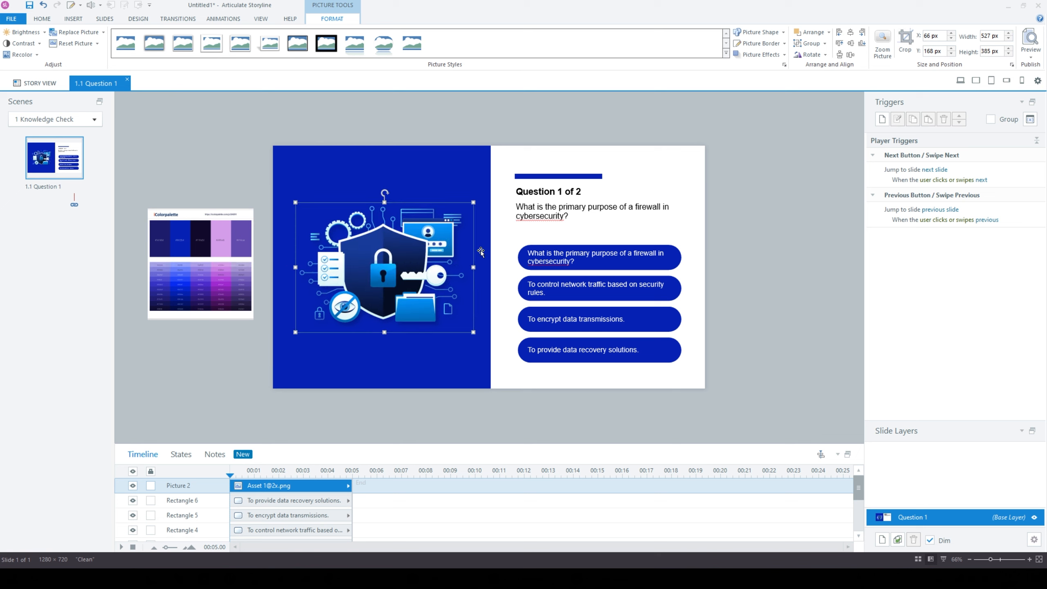
# Step: Duplicate the question text box below the illustration, center its text and color it white (#FFFFFF)
pyautogui.click(552, 215)
pyautogui.moveTo(573, 200); pyautogui.dragTo(357, 339)
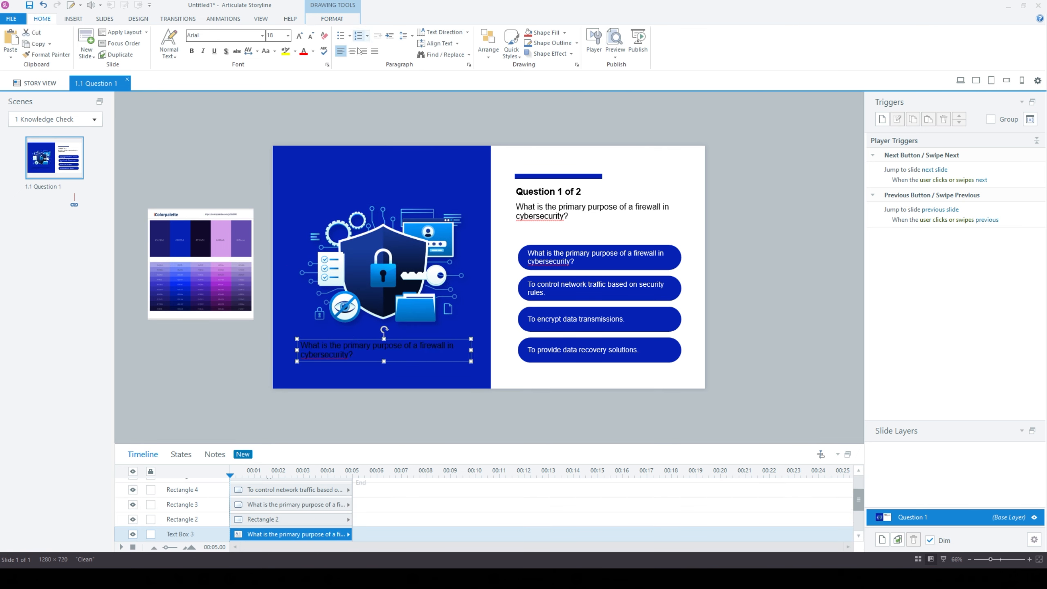
pyautogui.click(352, 51)
pyautogui.click(313, 52)
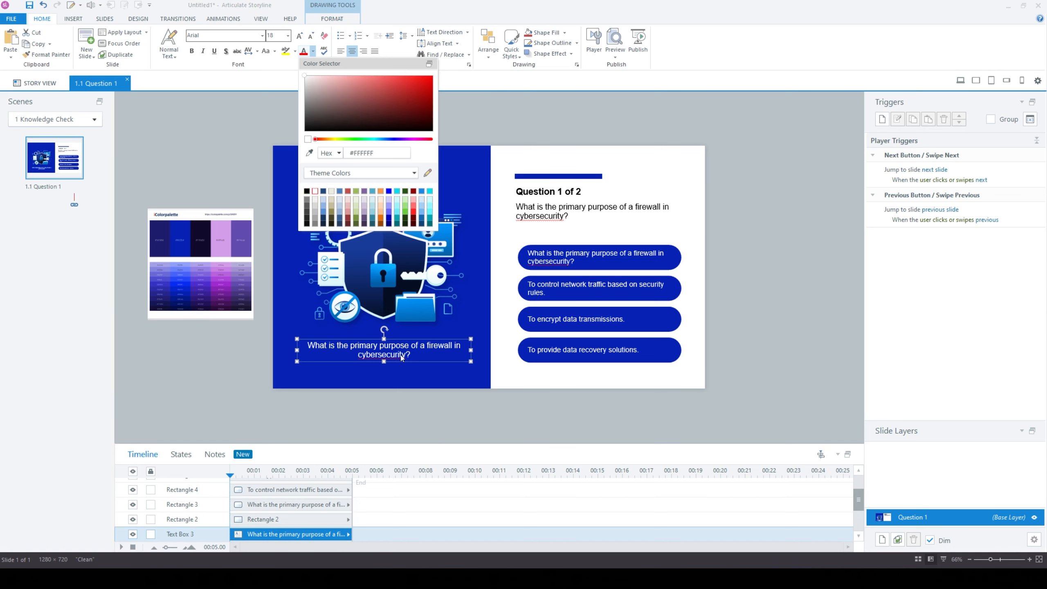
pyautogui.click(315, 191)
# Step: Replace the text in the duplicated text box with "Knowledge Check"
pyautogui.hotkey('ctrl', 'a')
pyautogui.write('K')
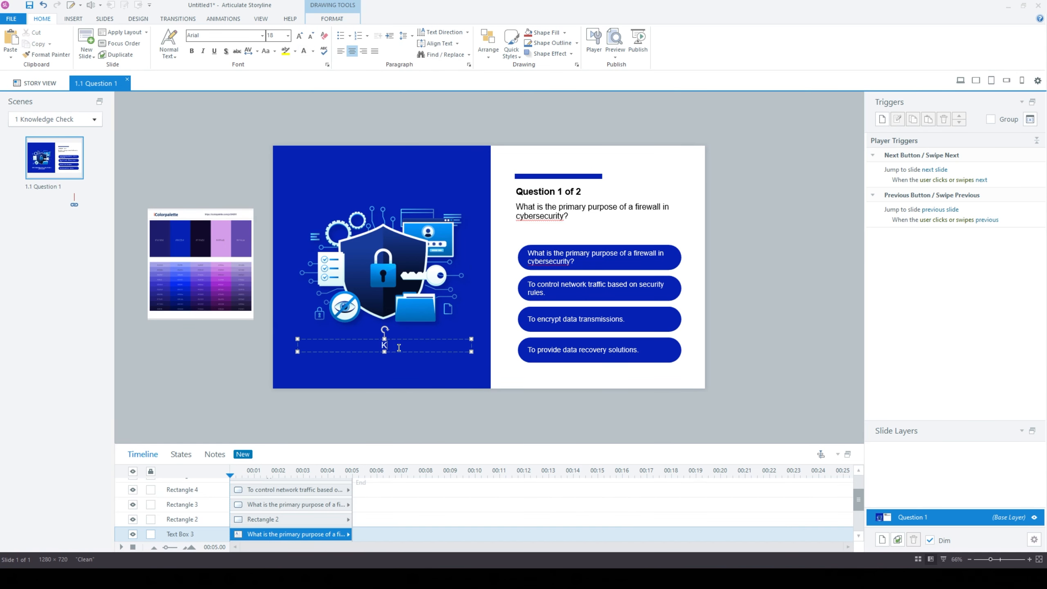
pyautogui.write('nowledge Check')
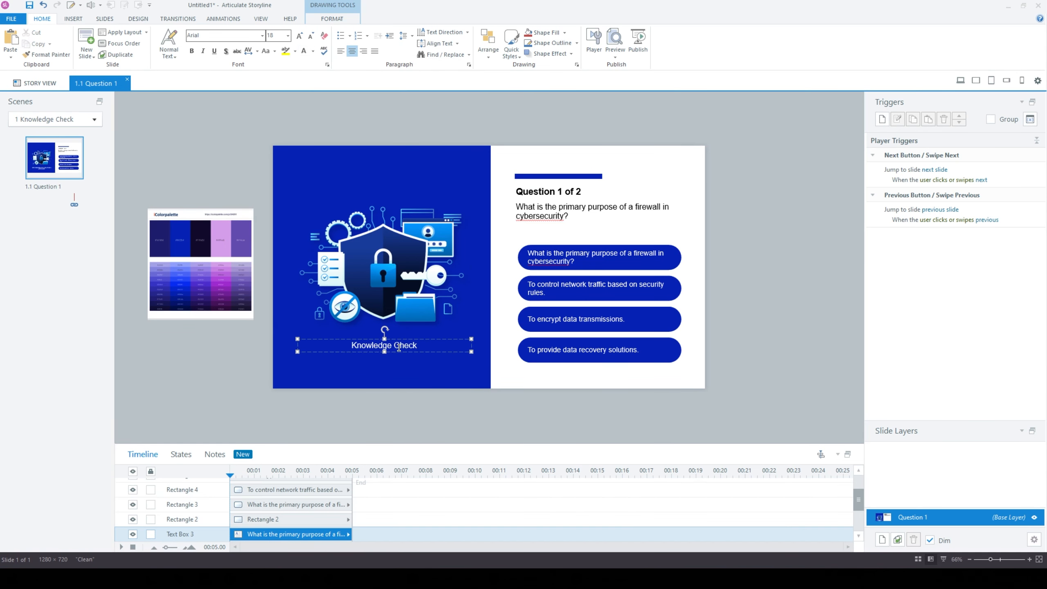